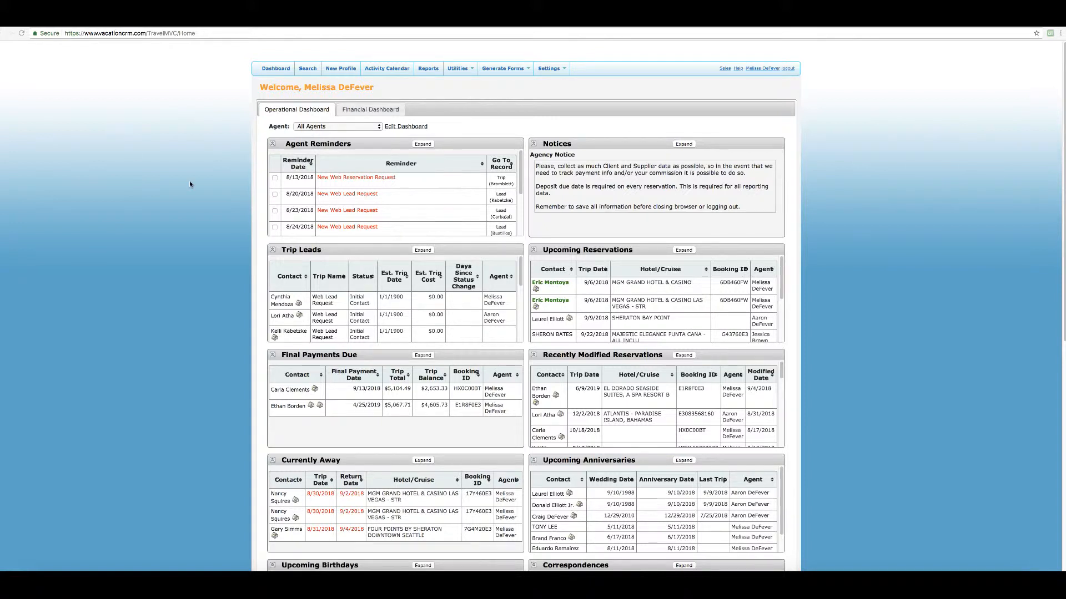
Filter the Operational Dashboard to one agent, review the reminders, and start a New Profile.
{"action": "left_click", "coordinate": [333, 127]}
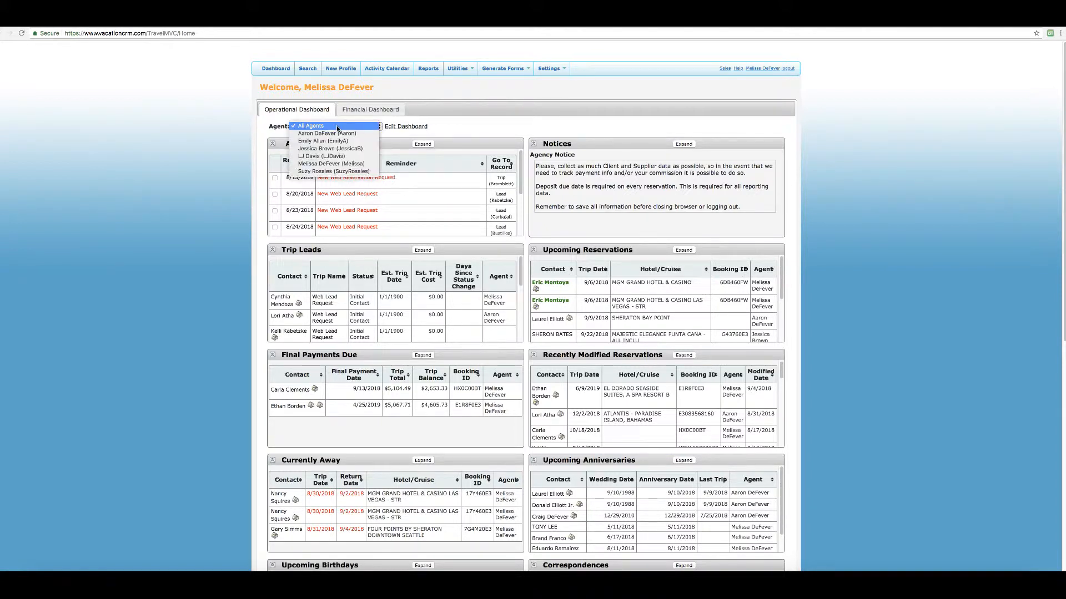
{"action": "left_click", "coordinate": [361, 163]}
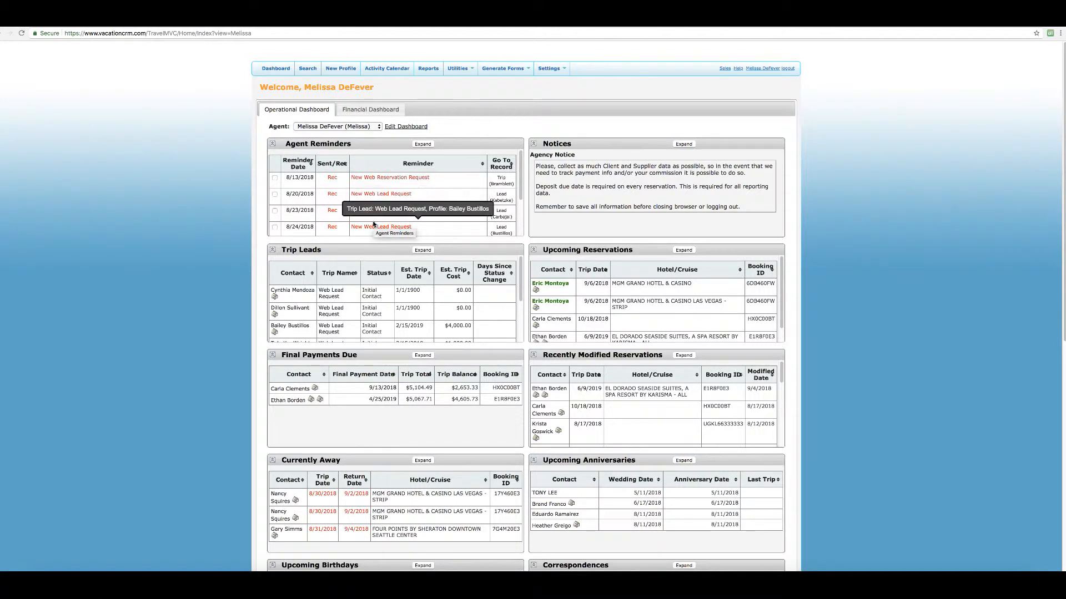
{"action": "scroll", "coordinate": [374, 224], "scroll_direction": "down", "scroll_amount": 2}
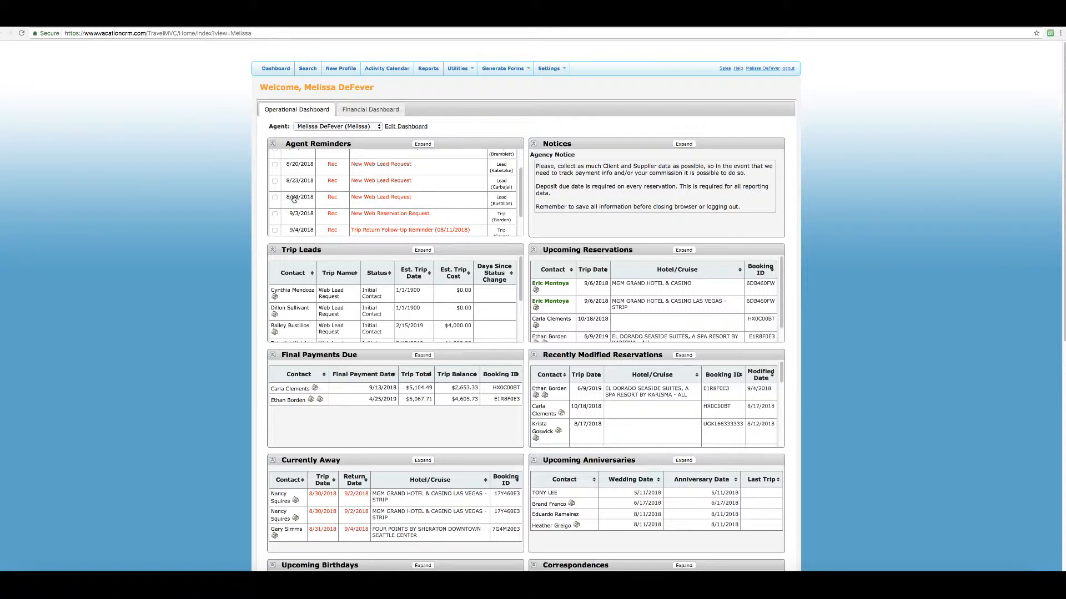
{"action": "left_click", "coordinate": [337, 71]}
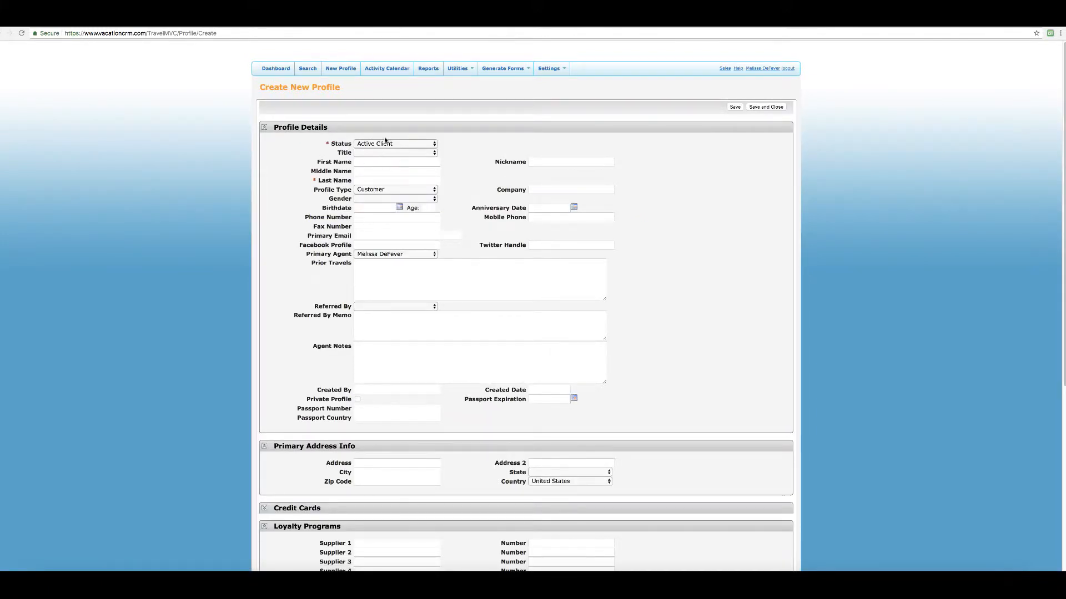
Enter the client's first, middle and last names in the name fields.
{"action": "left_click", "coordinate": [373, 165]}
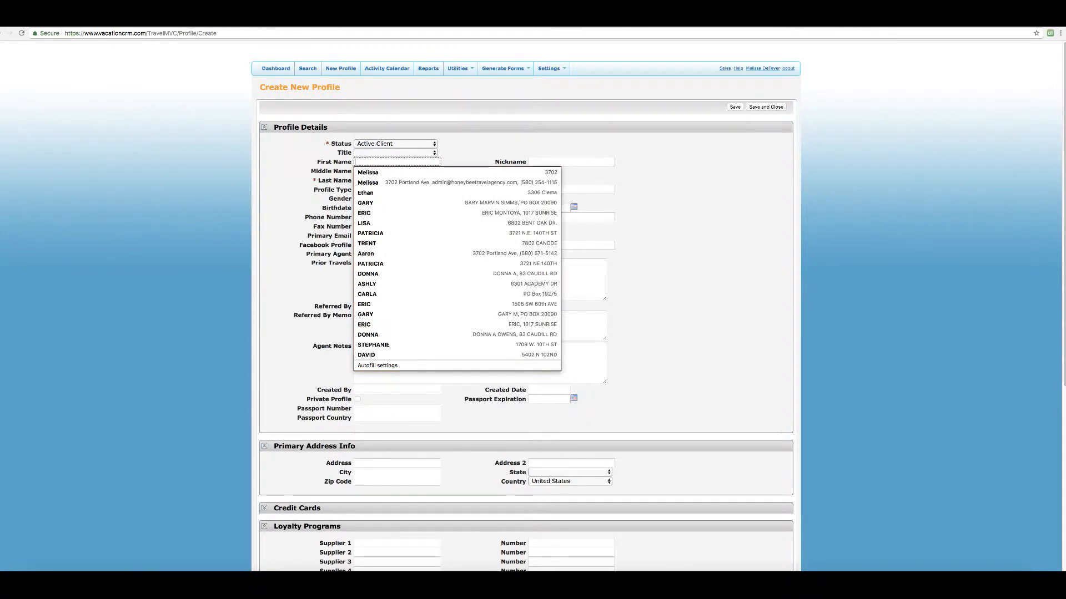
{"action": "key", "text": "Tab"}
{"action": "key", "text": "Tab"}
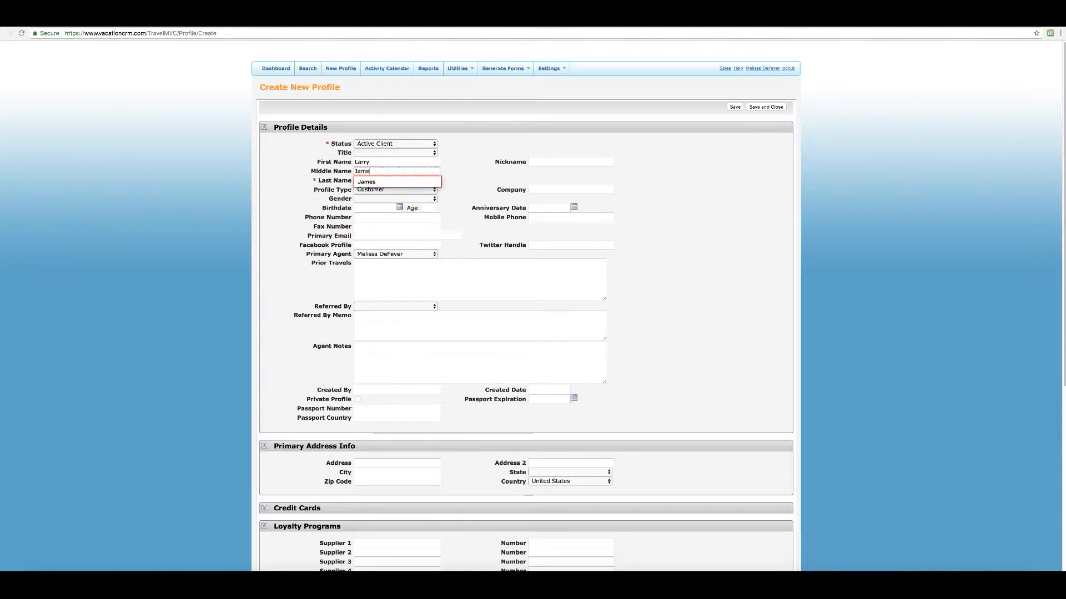
{"action": "key", "text": "Tab"}
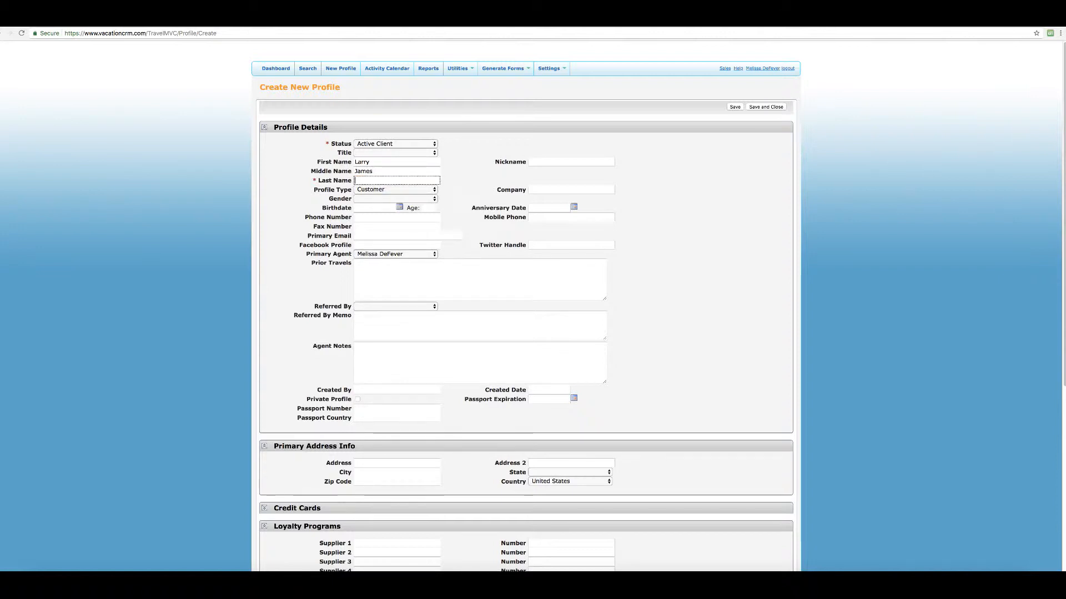
{"action": "key", "text": "Tab"}
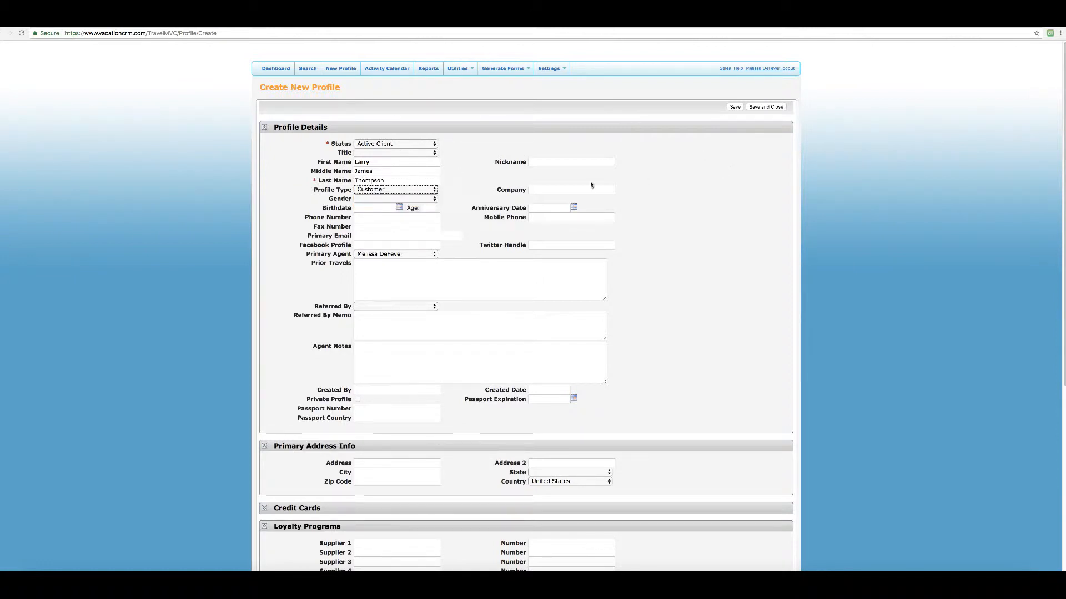
Set the company to State Farm and the gender to Male.
{"action": "left_click", "coordinate": [587, 189]}
{"action": "type", "text": "St"}
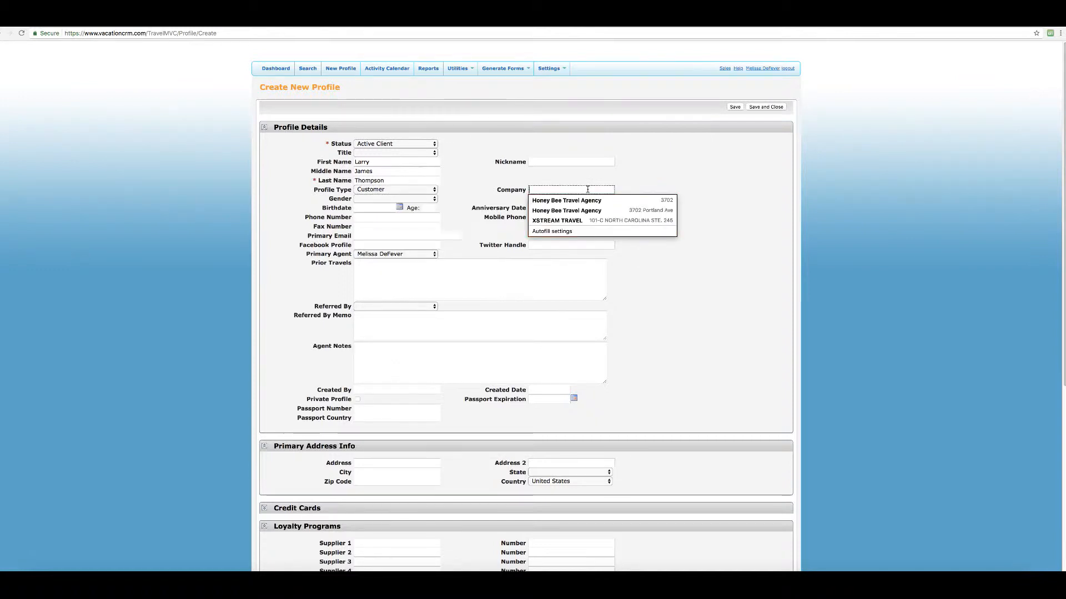
{"action": "type", "text": "ate Farm"}
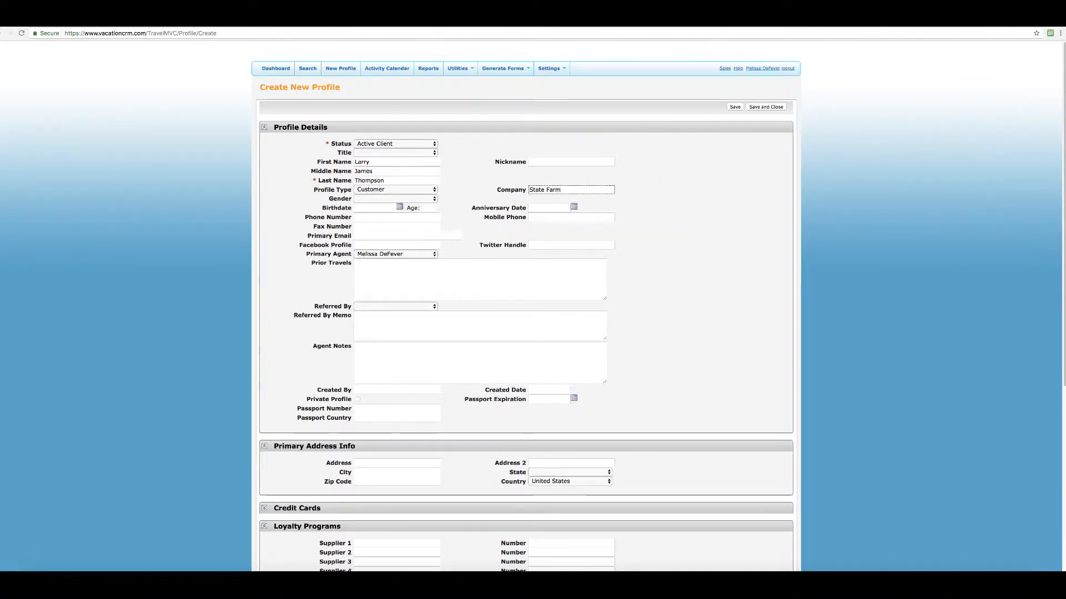
{"action": "key", "text": "Tab"}
{"action": "key", "text": "m"}
{"action": "key", "text": "Tab"}
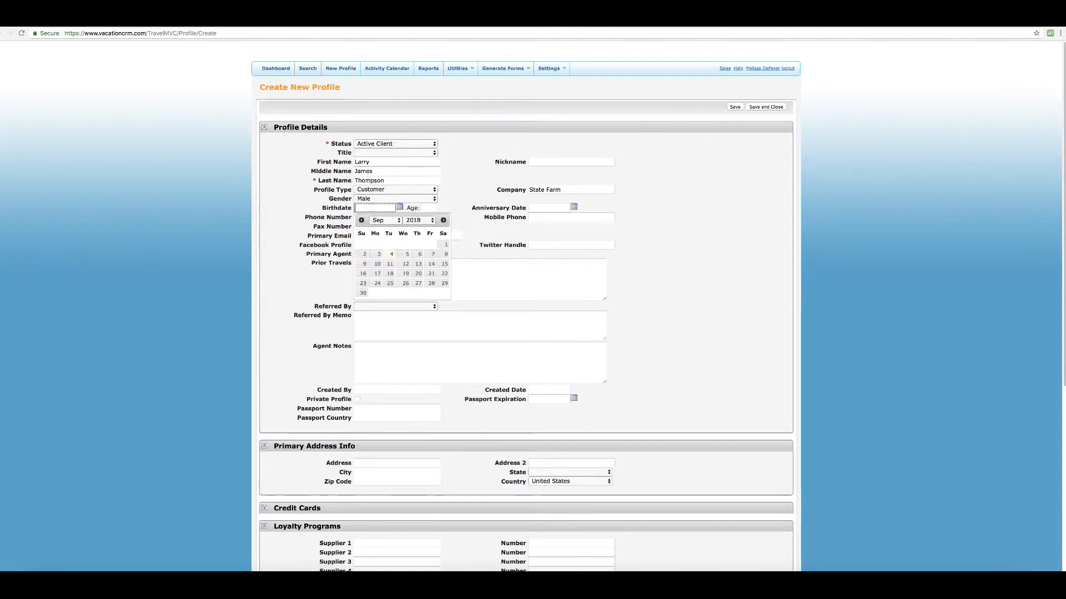
{"action": "left_click", "coordinate": [423, 221]}
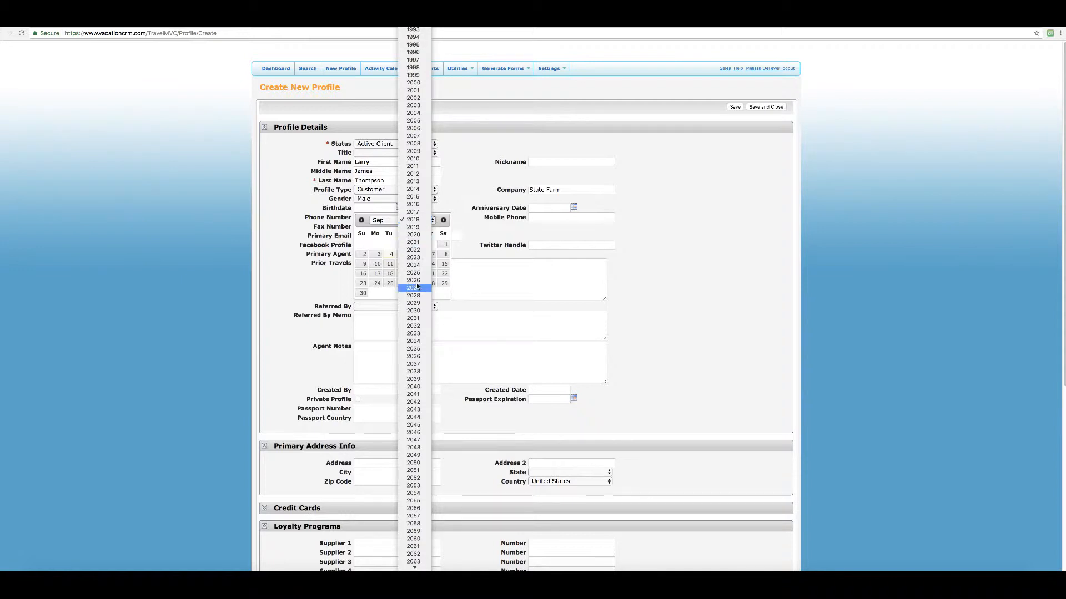
{"action": "scroll", "coordinate": [417, 75], "scroll_direction": "up", "scroll_amount": 5}
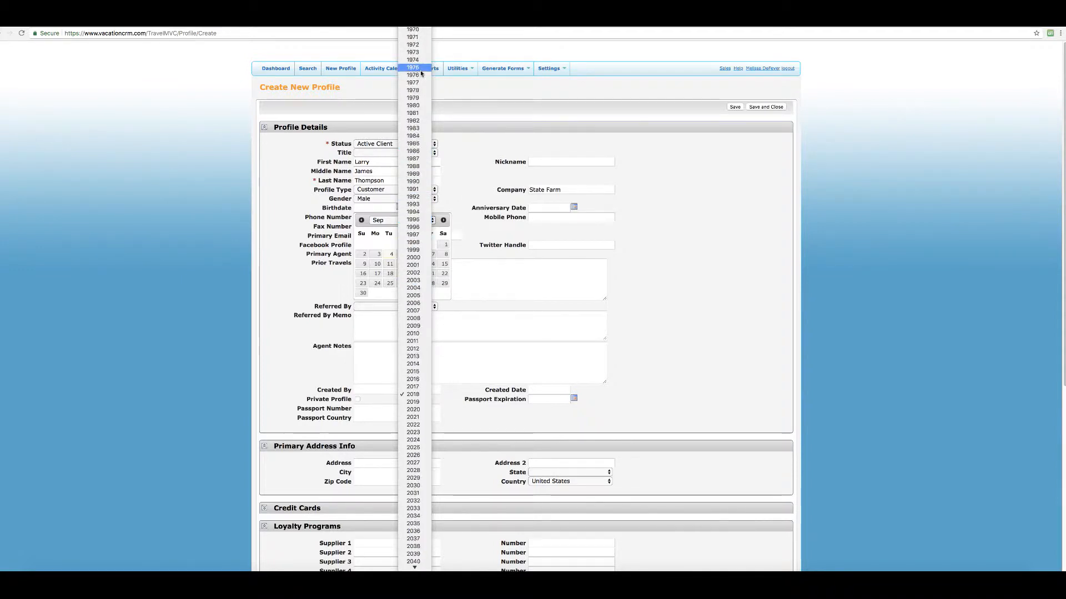
{"action": "left_click", "coordinate": [414, 52]}
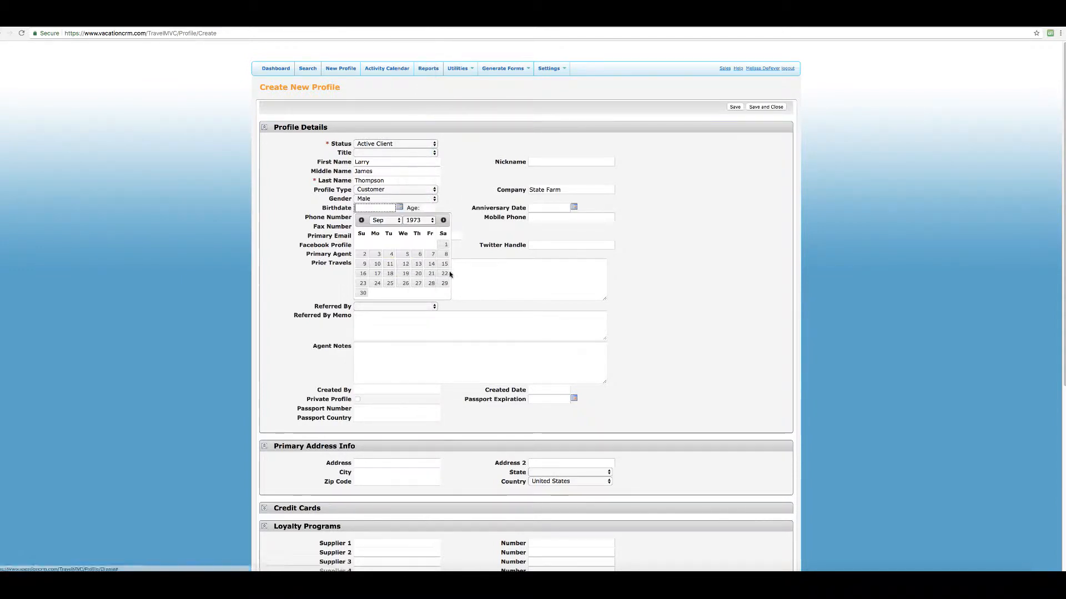
{"action": "left_click", "coordinate": [391, 255]}
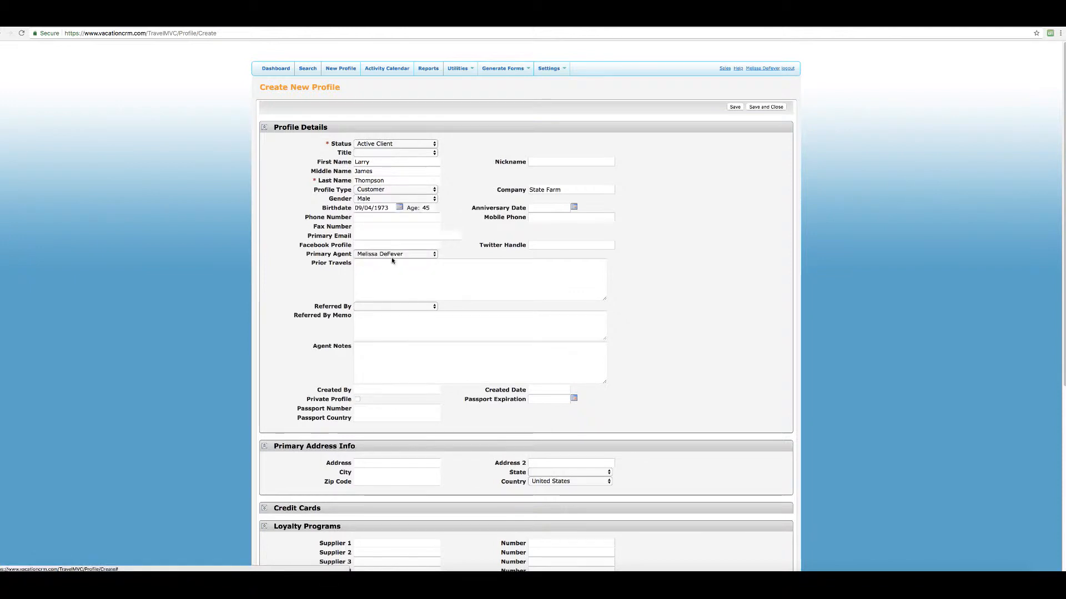
Set the anniversary date to 09/17/2008 using the calendar picker.
{"action": "left_click", "coordinate": [574, 208]}
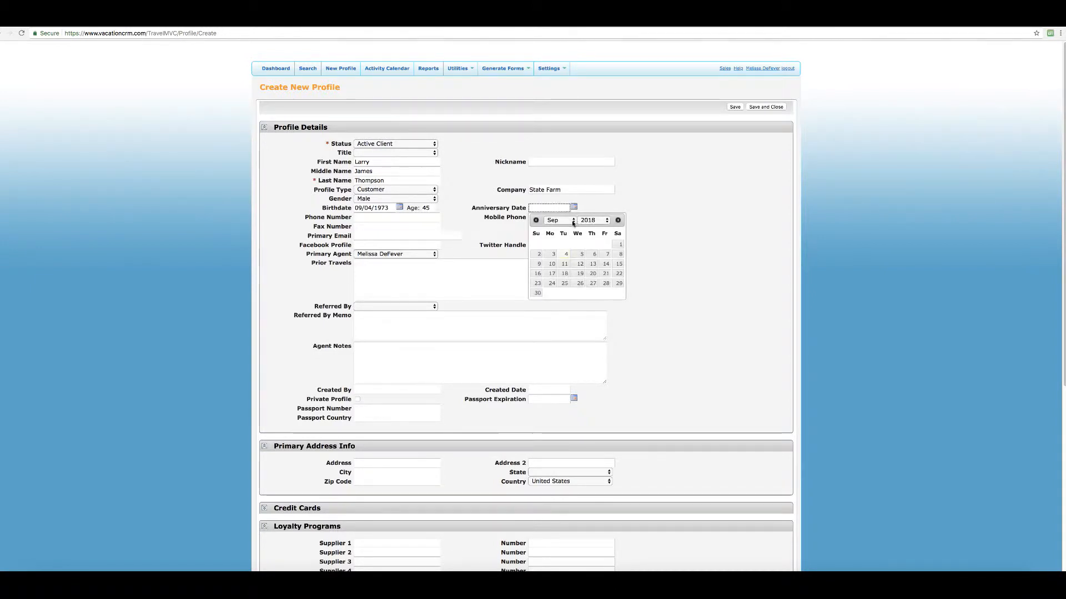
{"action": "left_click", "coordinate": [599, 220]}
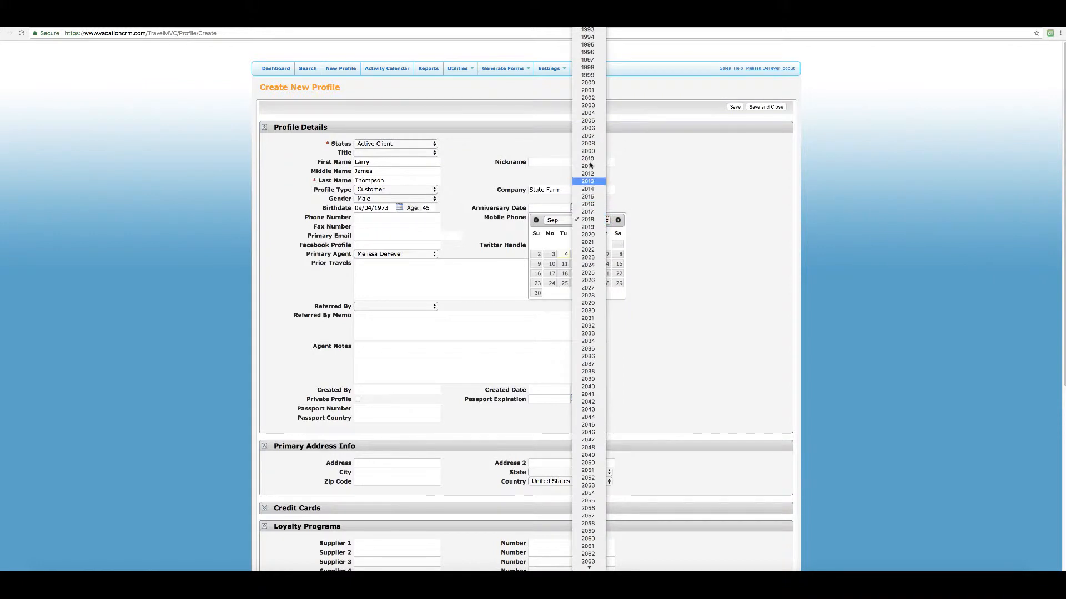
{"action": "left_click", "coordinate": [591, 143]}
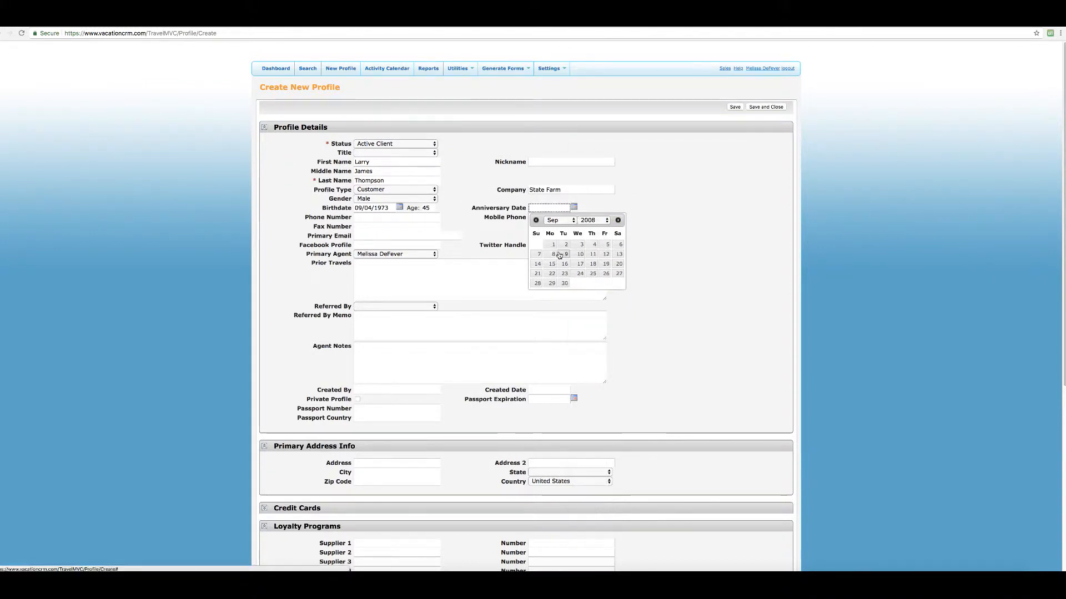
{"action": "left_click", "coordinate": [580, 264]}
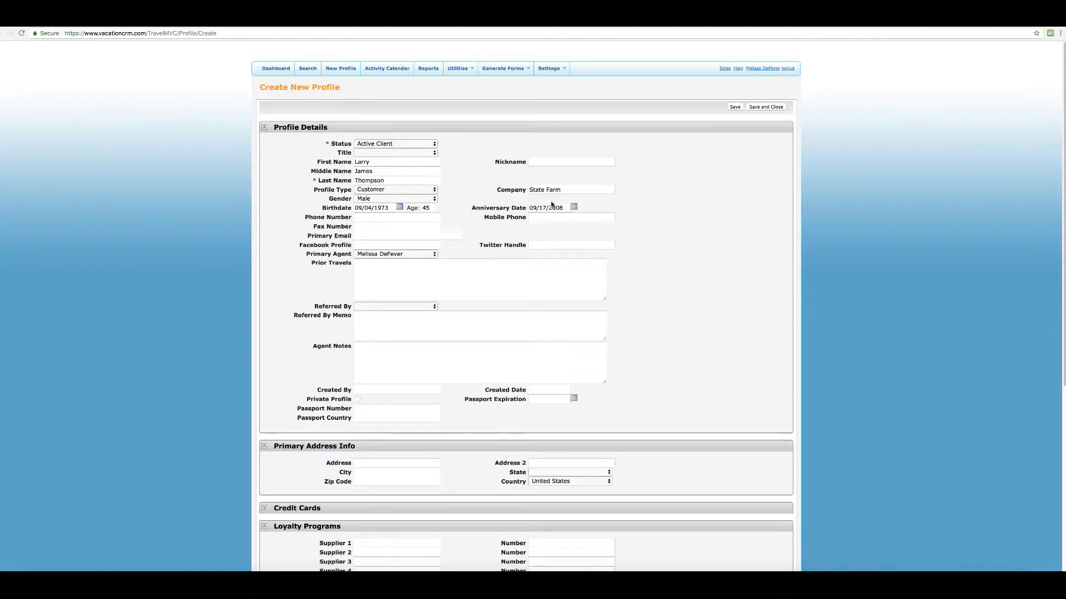
Fill in the client's phone number and primary e-mail address.
{"action": "left_click", "coordinate": [362, 219]}
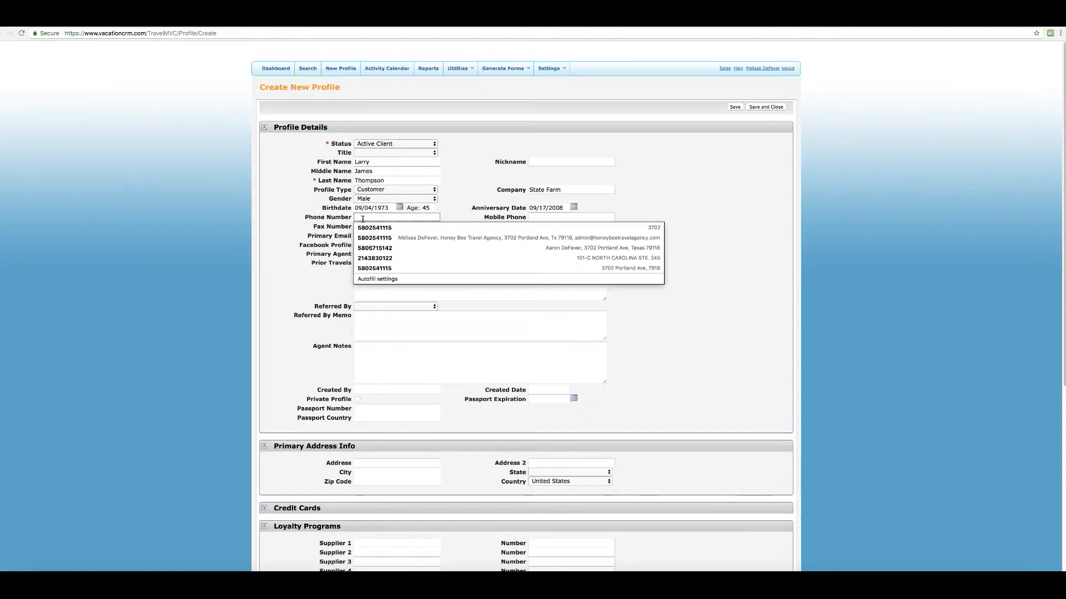
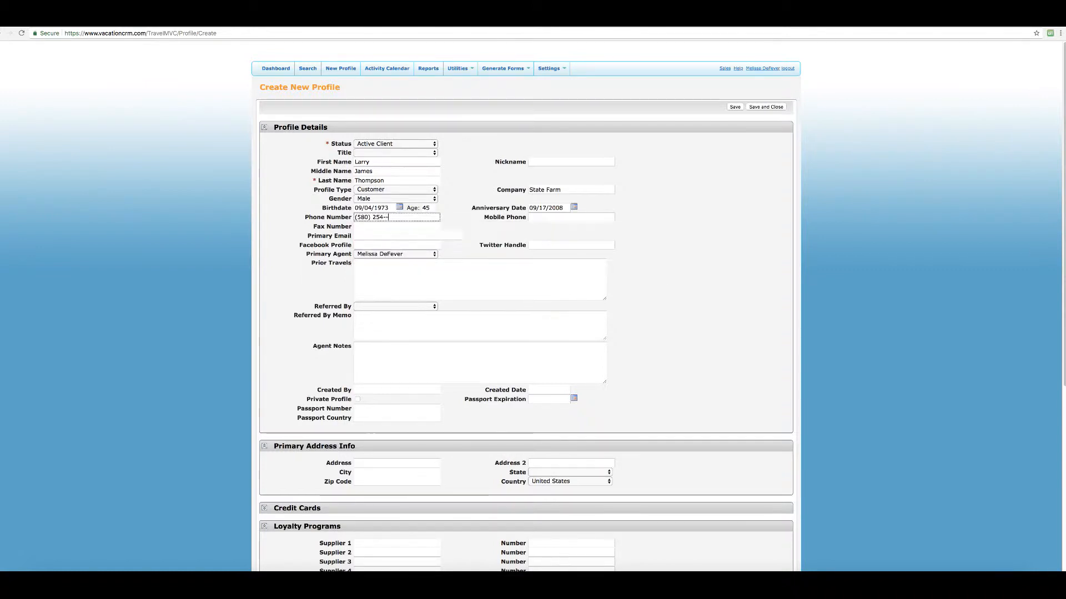
{"action": "left_click", "coordinate": [365, 235]}
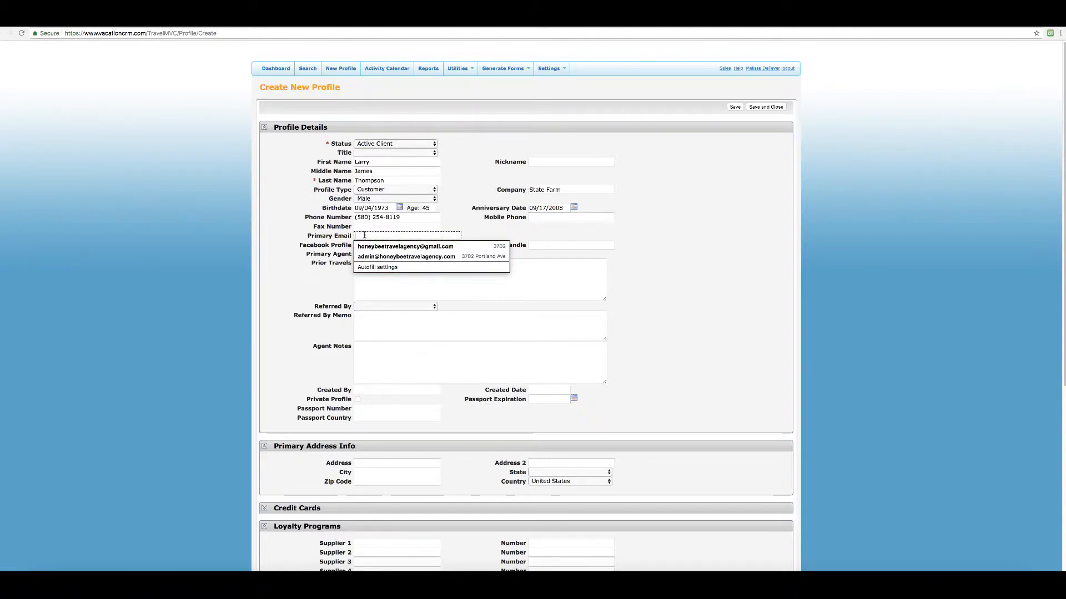
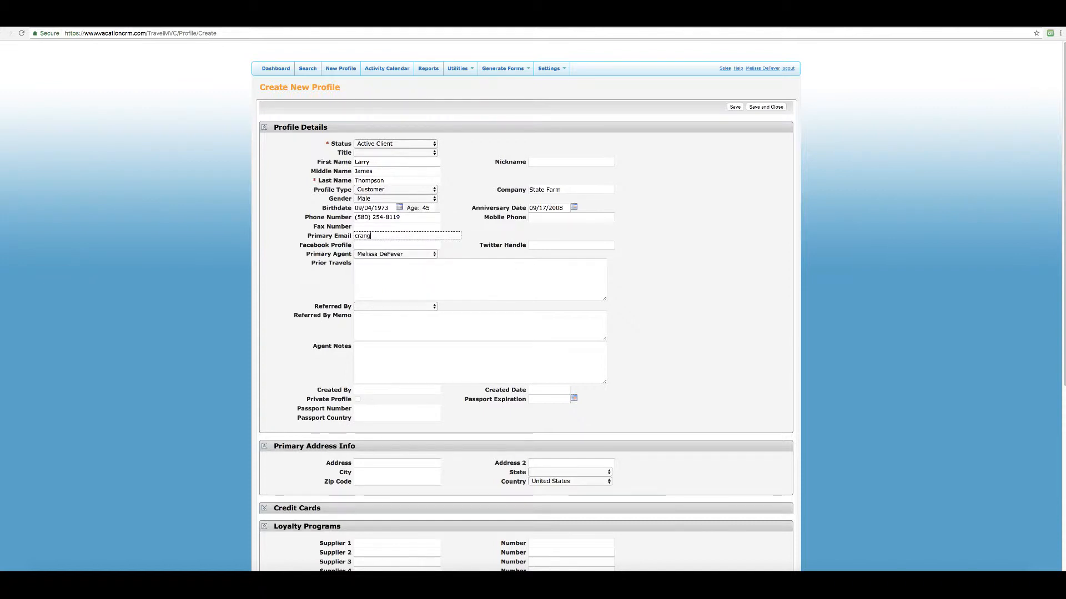
{"action": "key", "text": "Tab"}
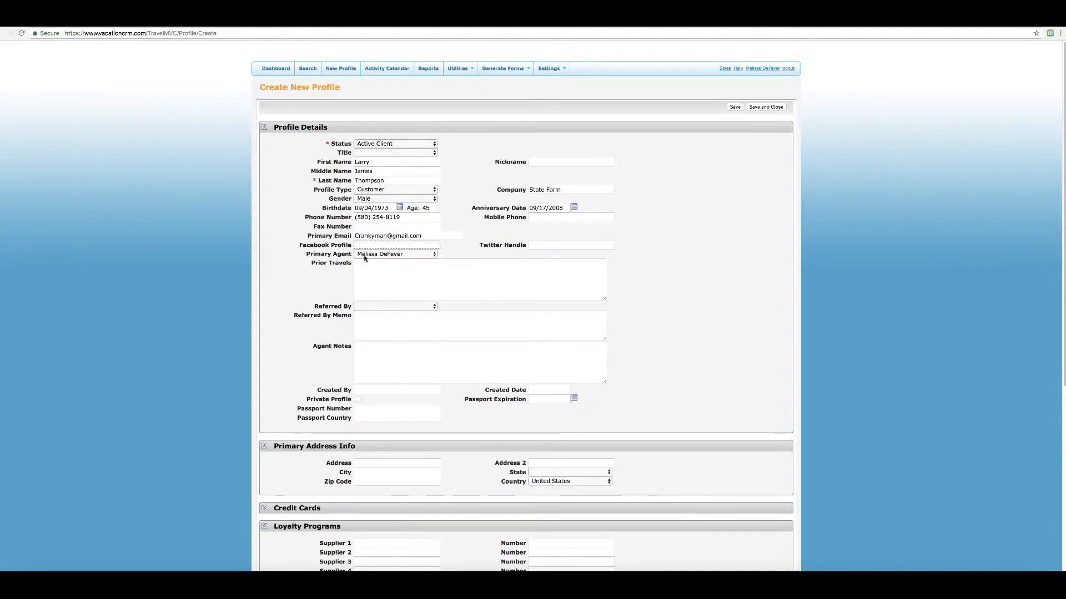
Keep the primary agent and enter 'Jamaica in 2011, Atlantis in 2013' as prior travels.
{"action": "left_click", "coordinate": [413, 254]}
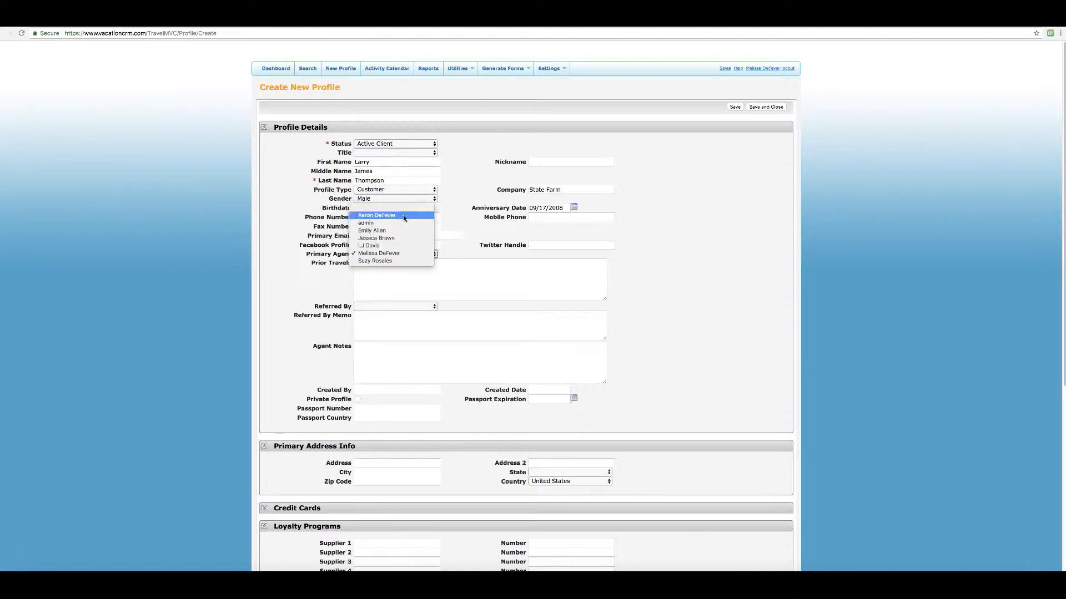
{"action": "left_click", "coordinate": [409, 255]}
{"action": "left_click", "coordinate": [385, 265]}
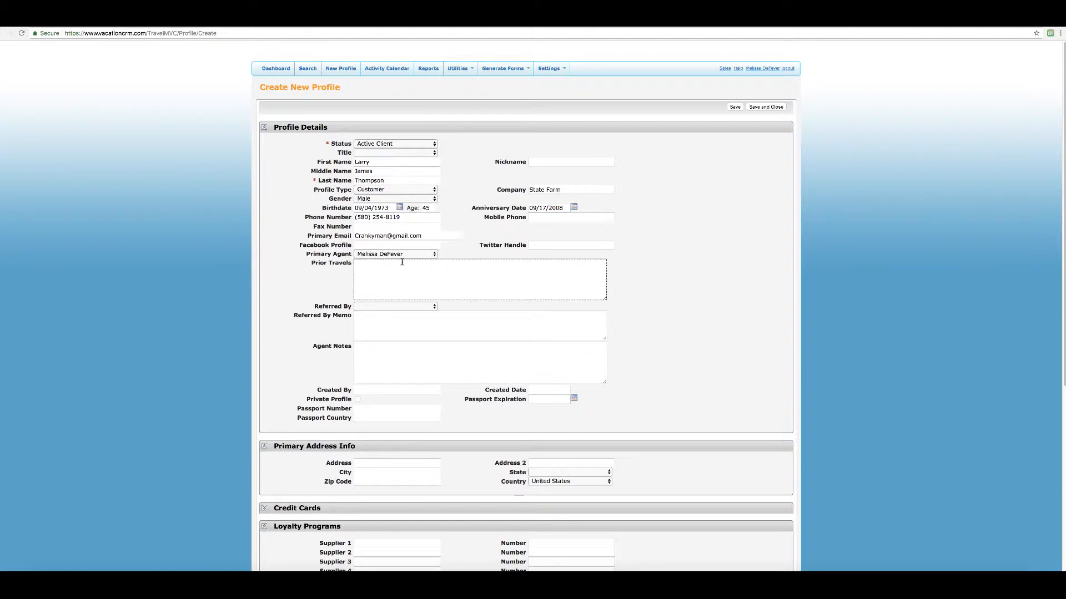
{"action": "type", "text": "Jamaica in 2011"}
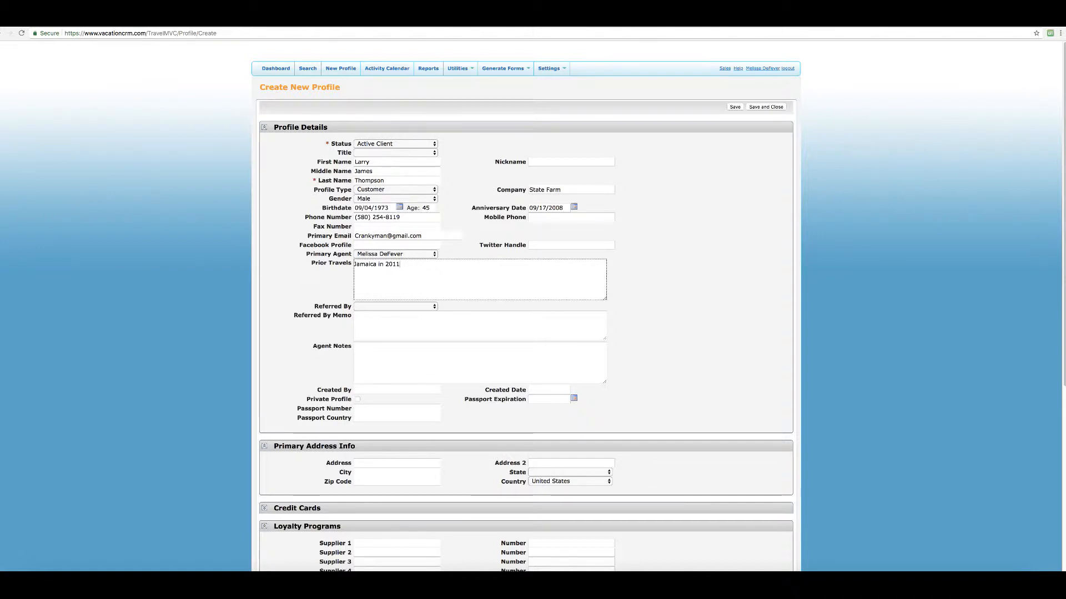
{"action": "type", "text": ", Atlantis in"}
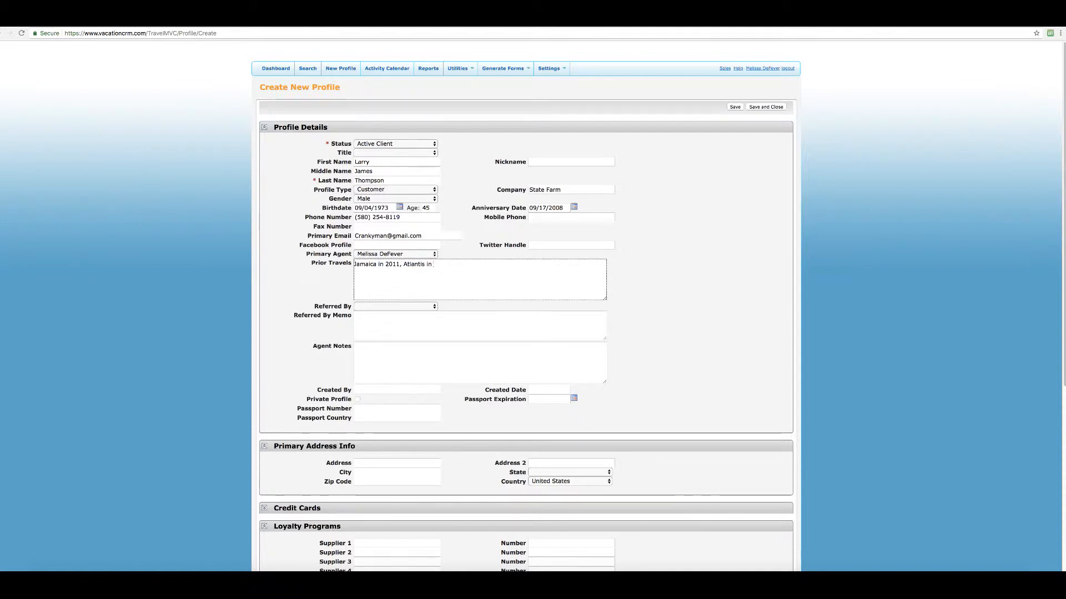
{"action": "type", "text": " 2013 "}
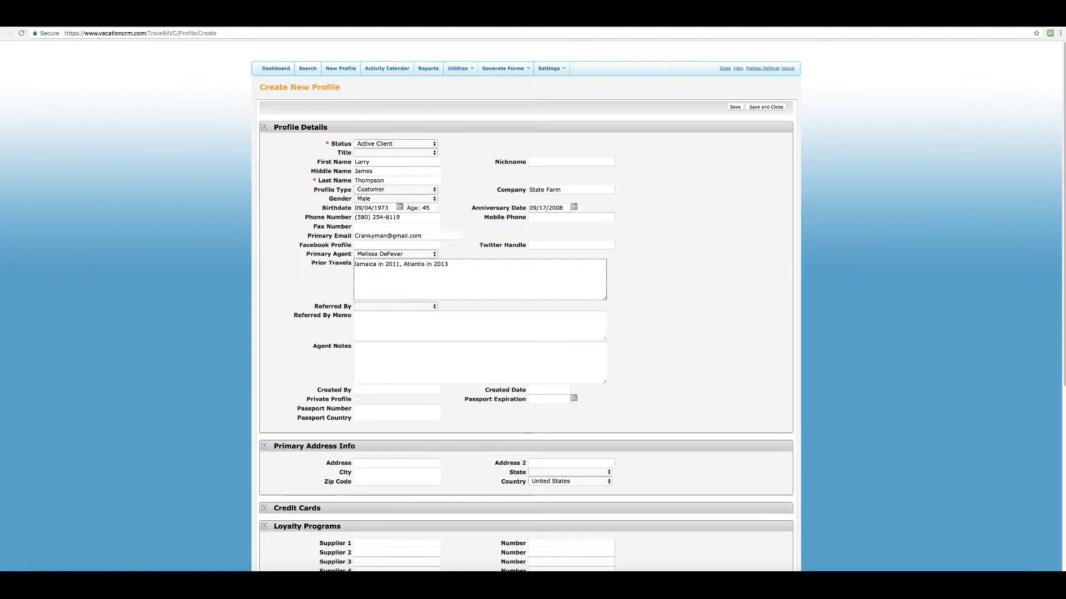
{"action": "type", "text": "Me"}
{"action": "key", "text": "BackSpace"}
Add 'Cozumel 1999' and 'Carnival Cruise to Bahamas 2016' to prior travels, plus a comma after 2011.
{"action": "type", "text": "Cozumel 1999 "}
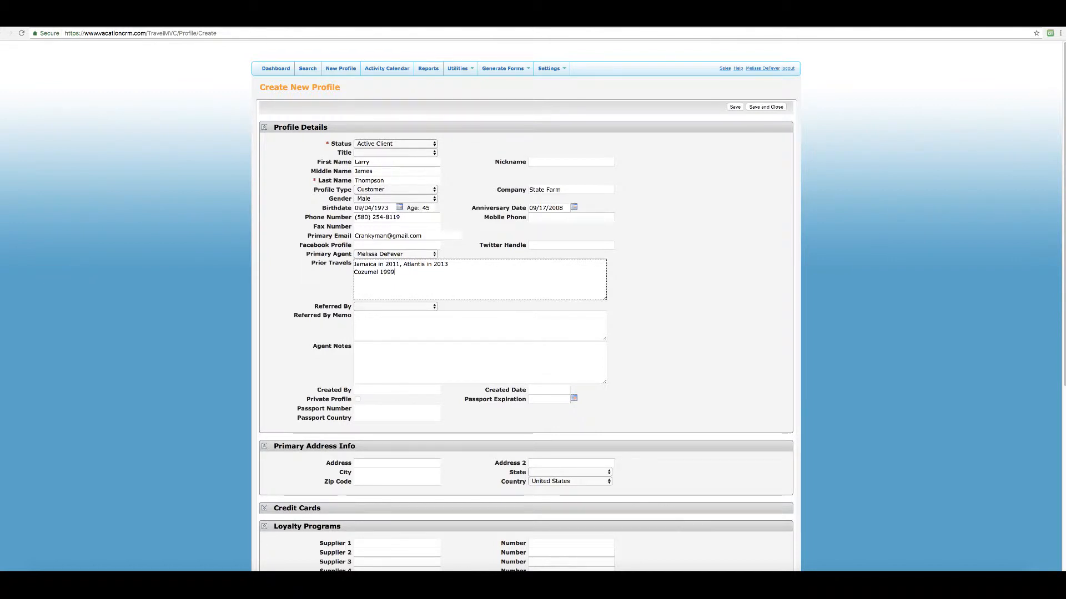
{"action": "type", "text": "Carnival"}
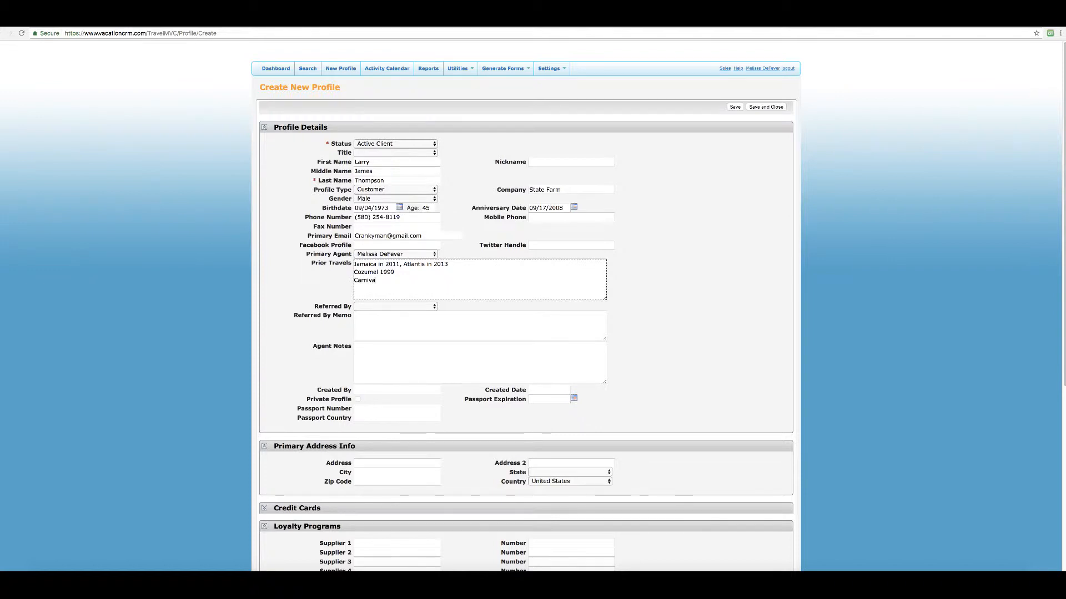
{"action": "type", "text": "ruise"}
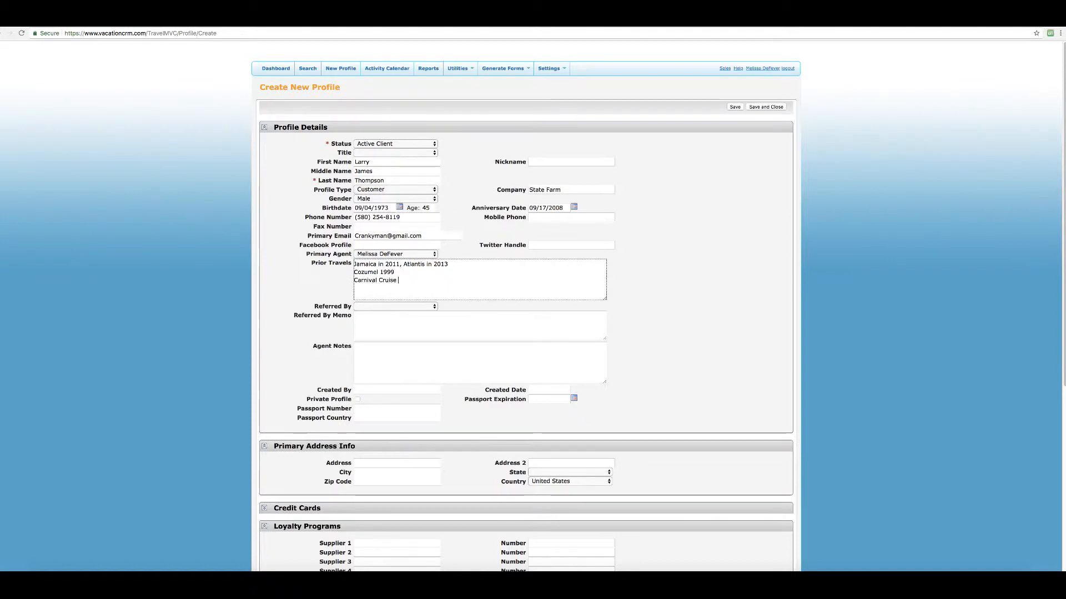
{"action": "type", "text": " to"}
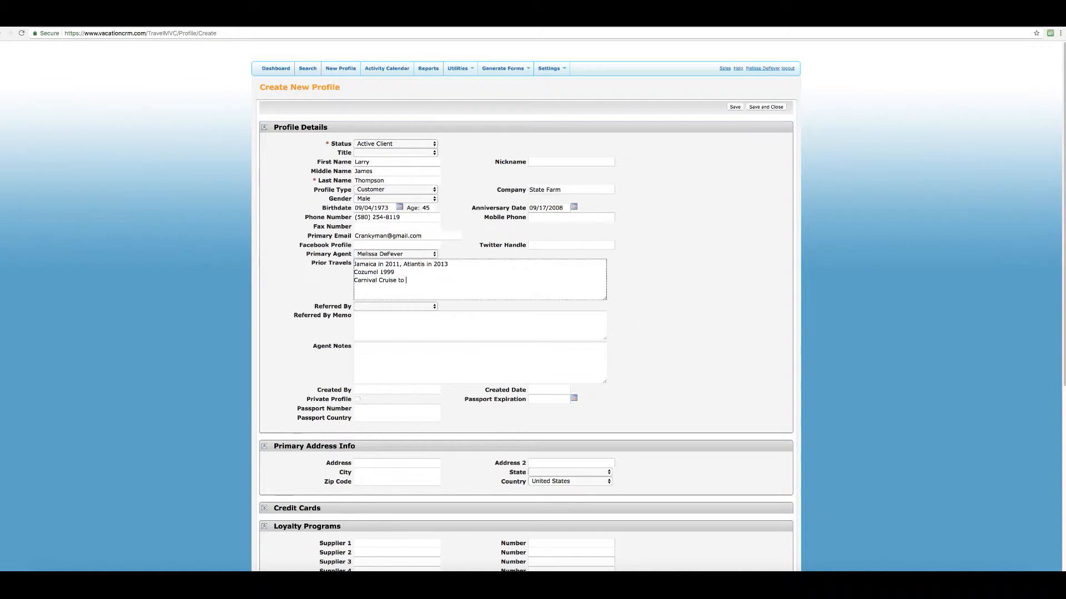
{"action": "type", "text": "Bahamas "}
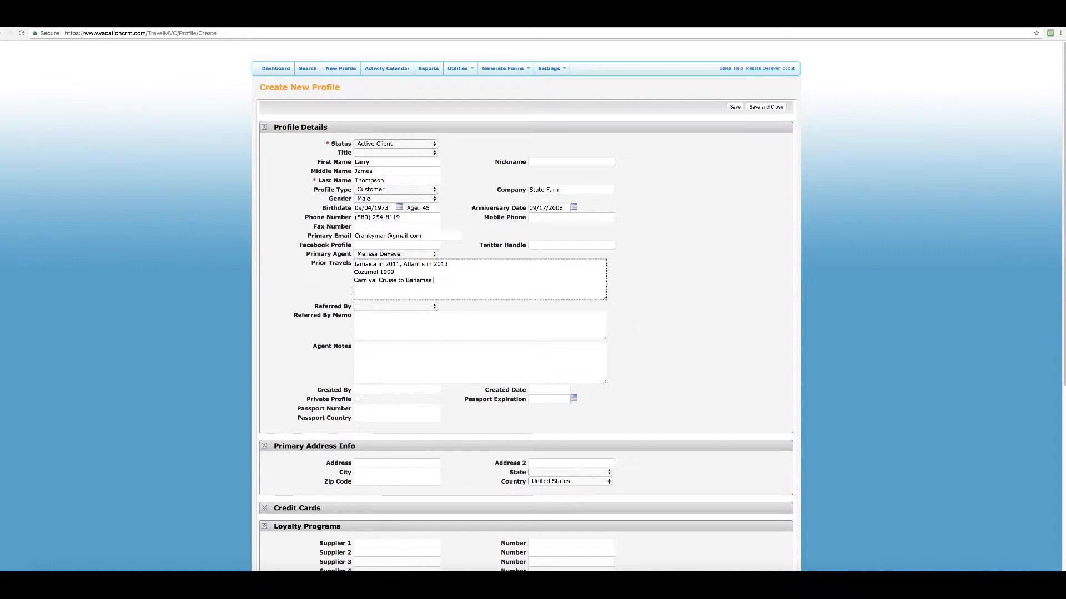
{"action": "type", "text": "2016"}
{"action": "left_click", "coordinate": [400, 265]}
{"action": "type", "text": ","}
Note in the Referred By memo that the client came via an acquaintance's shared Facebook post.
{"action": "left_click", "coordinate": [361, 316]}
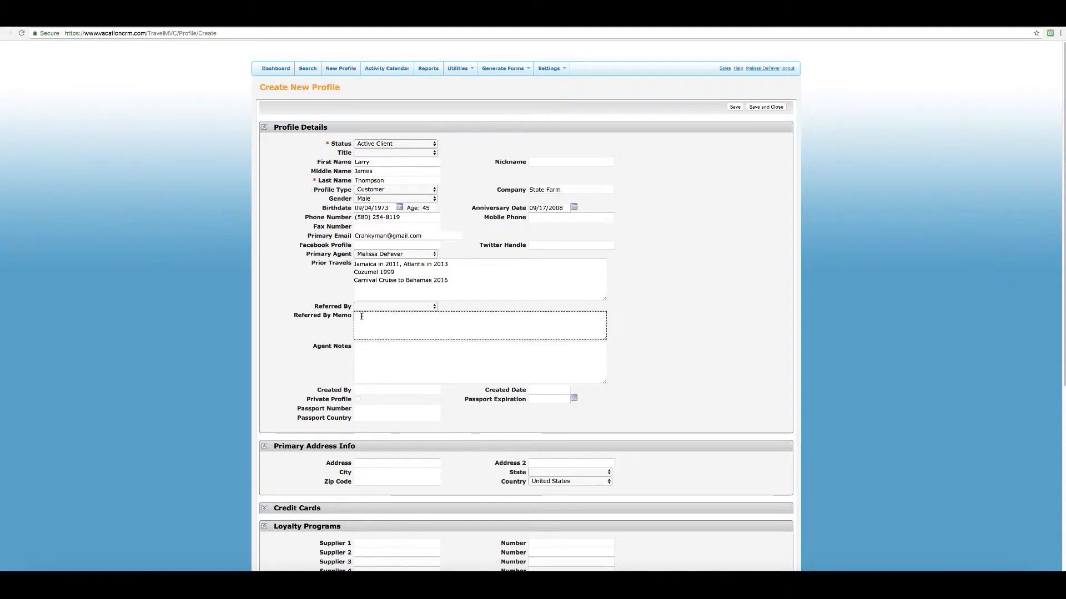
{"action": "type", "text": "Facebook"}
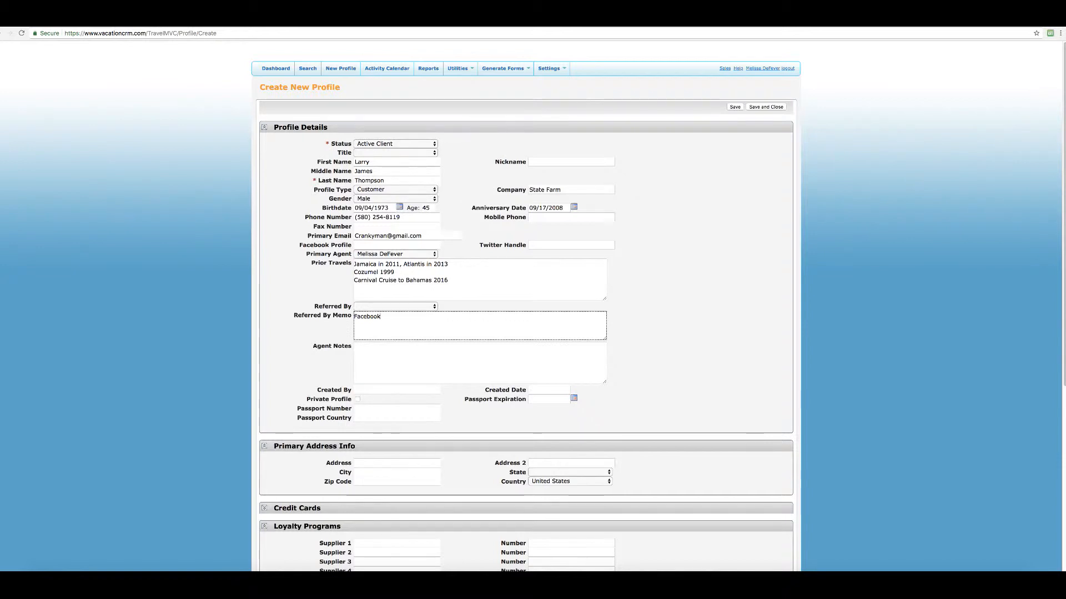
{"action": "type", "text": "because of Jess"}
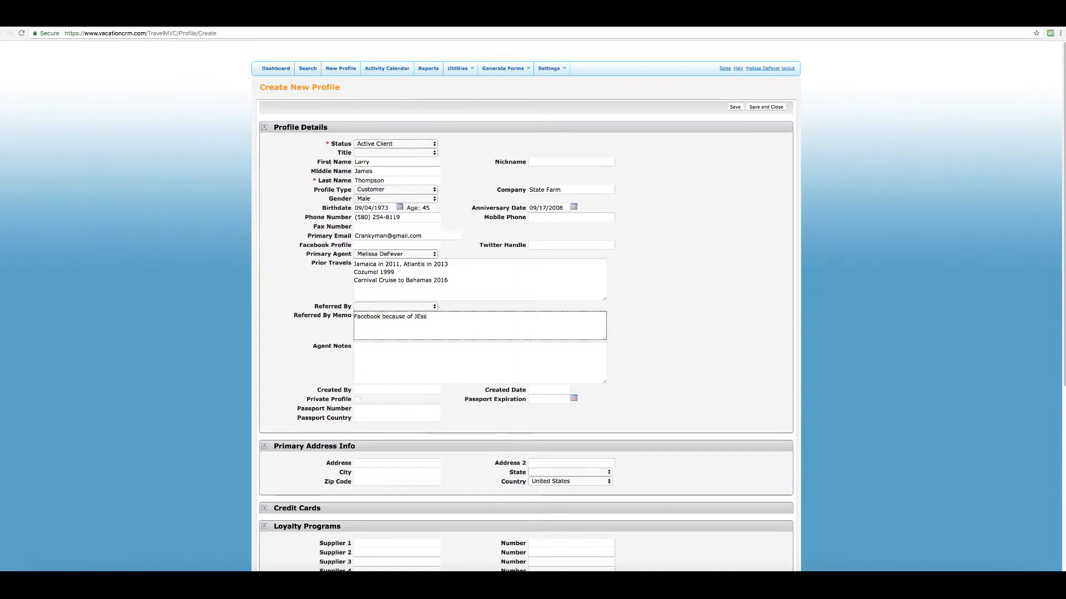
{"action": "type", "text": "ica B sharing Post"}
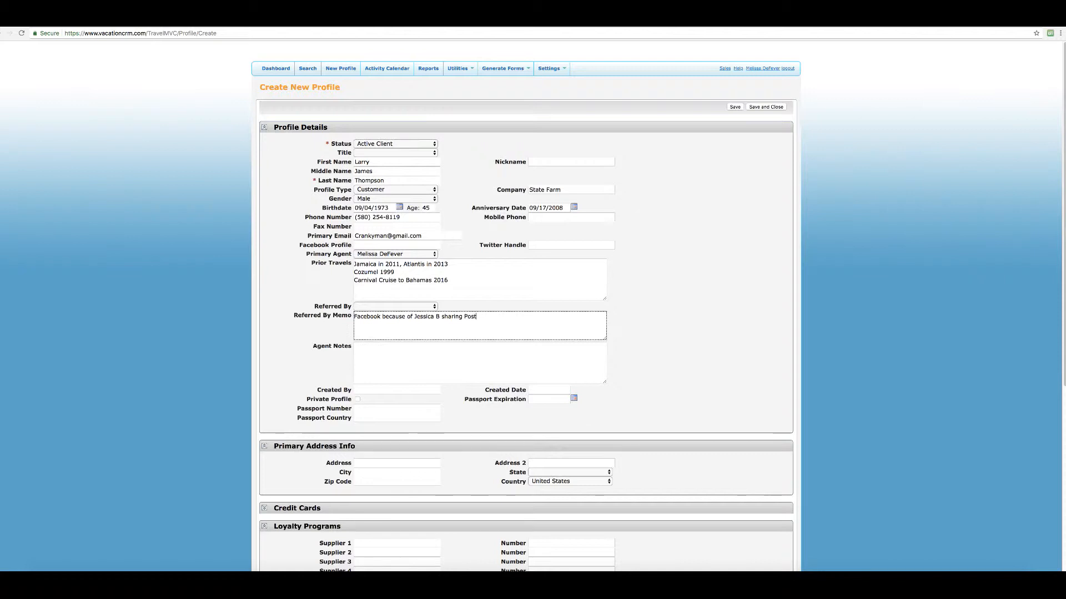
{"action": "key", "text": "Tab"}
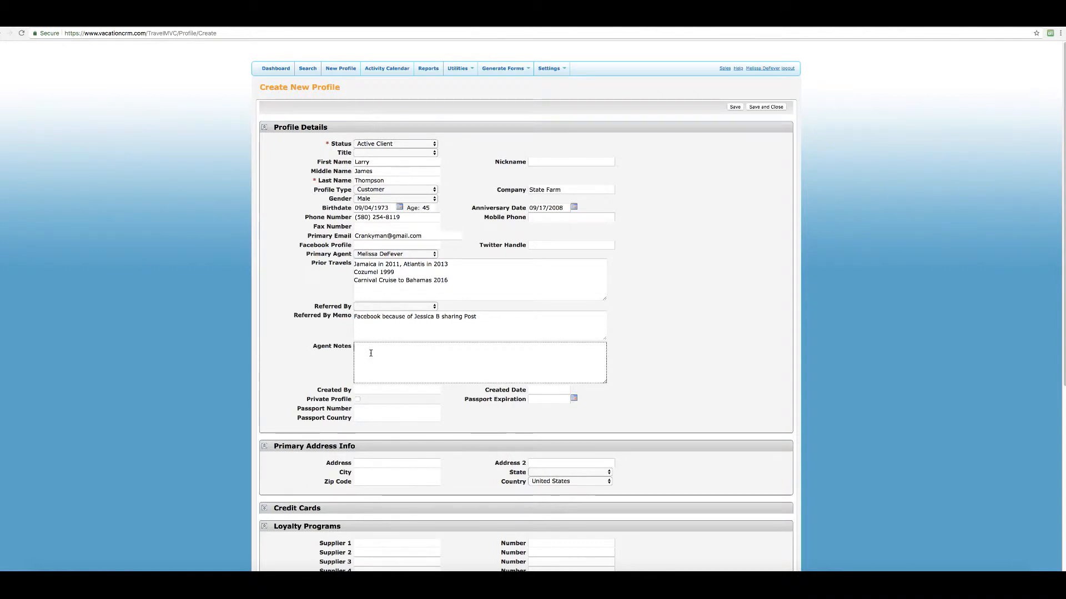
Enter 'Got his info and building a package to Cancun for June 2019' in Agent Notes.
{"action": "type", "text": "Got his info and "}
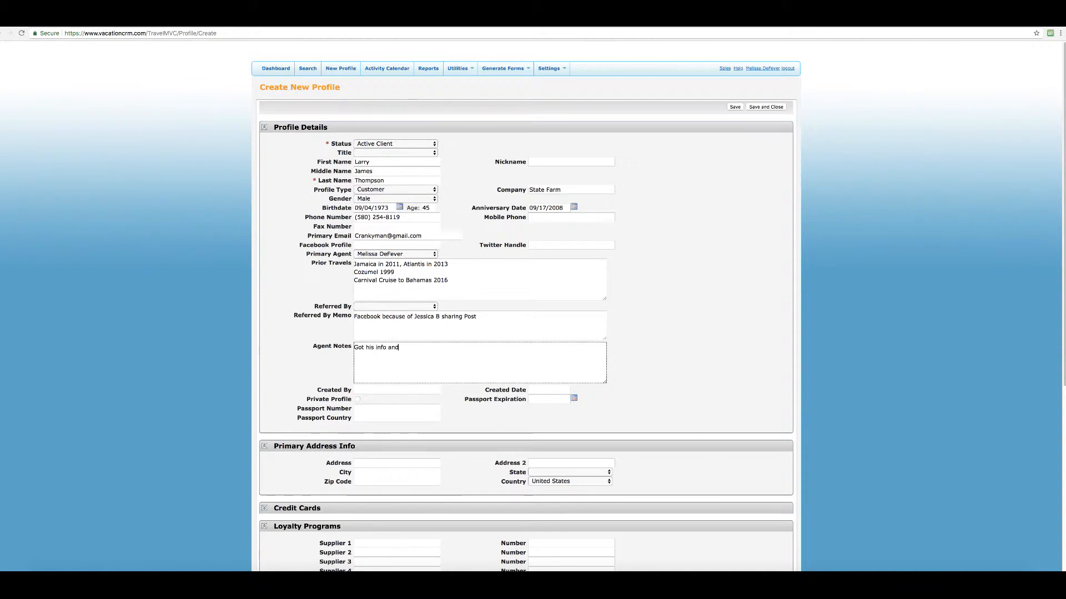
{"action": "type", "text": "building a package to"}
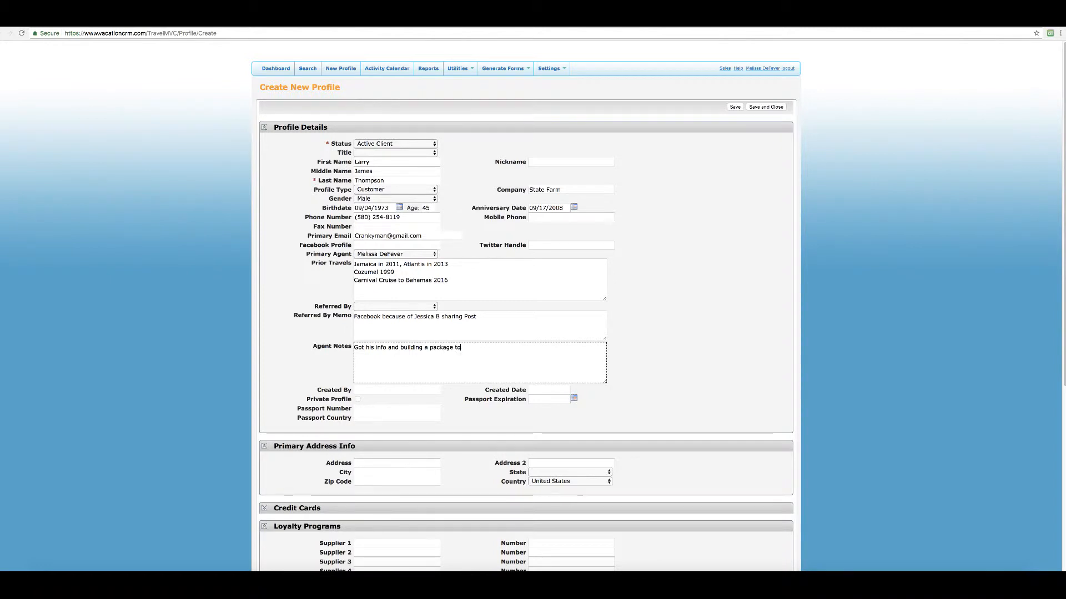
{"action": "type", "text": " Cancu"}
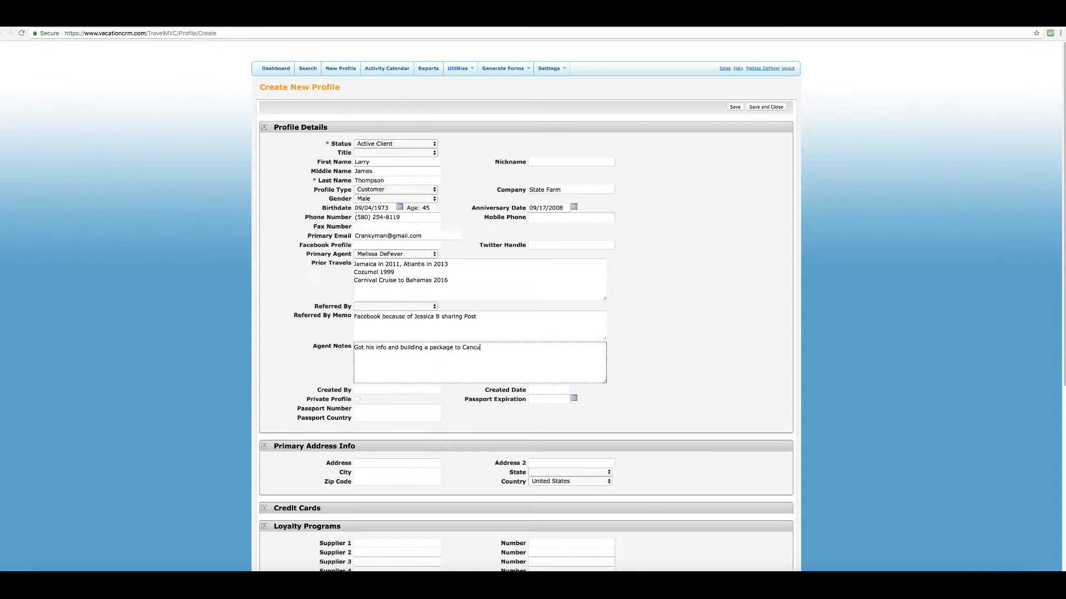
{"action": "type", "text": "n for June 2019"}
{"action": "left_click", "coordinate": [455, 404]}
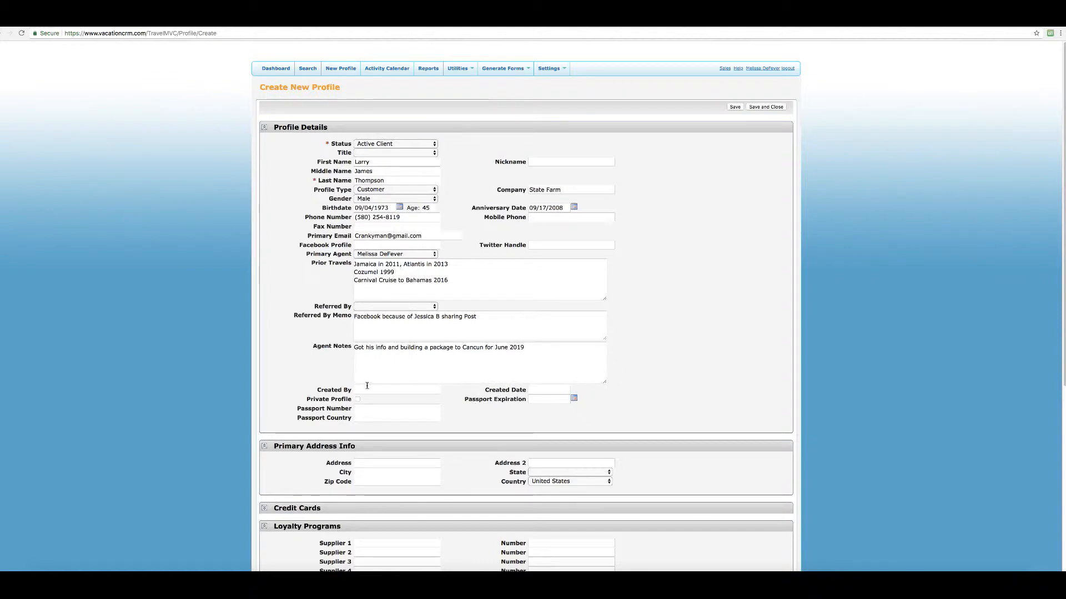
Review the agent notes, then save the new client profile from the top of the form.
{"action": "scroll", "coordinate": [400, 438], "scroll_direction": "down", "scroll_amount": 3}
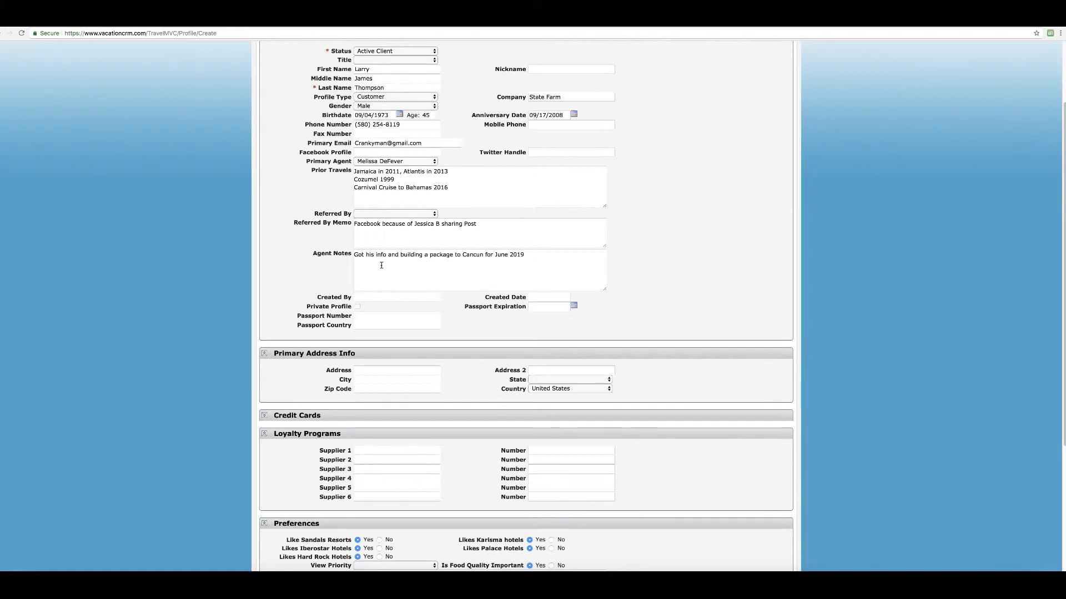
{"action": "left_click", "coordinate": [358, 262]}
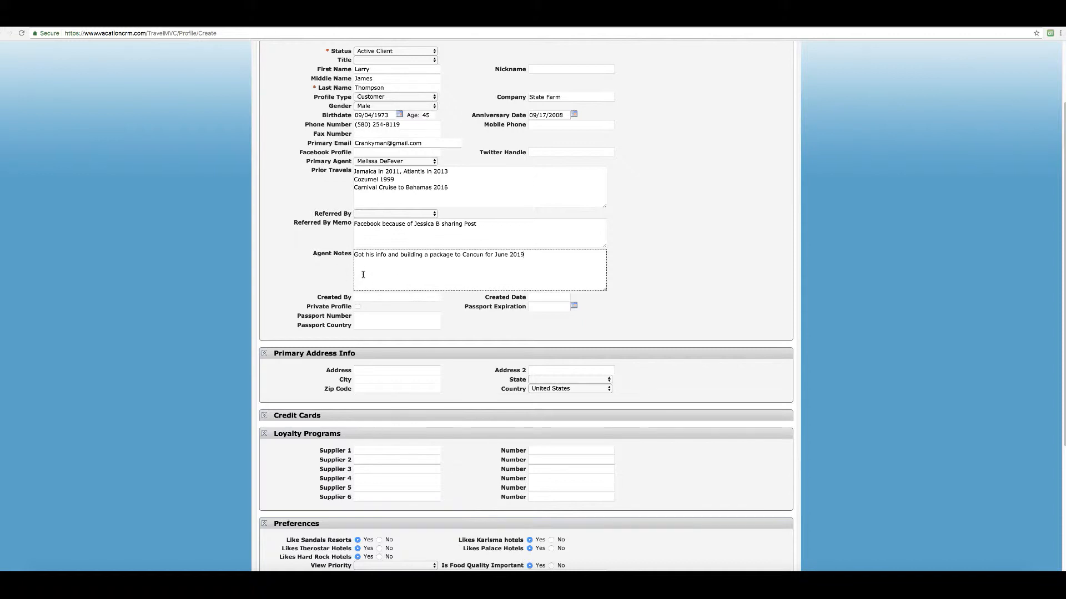
{"action": "scroll", "coordinate": [364, 278], "scroll_direction": "down", "scroll_amount": 1}
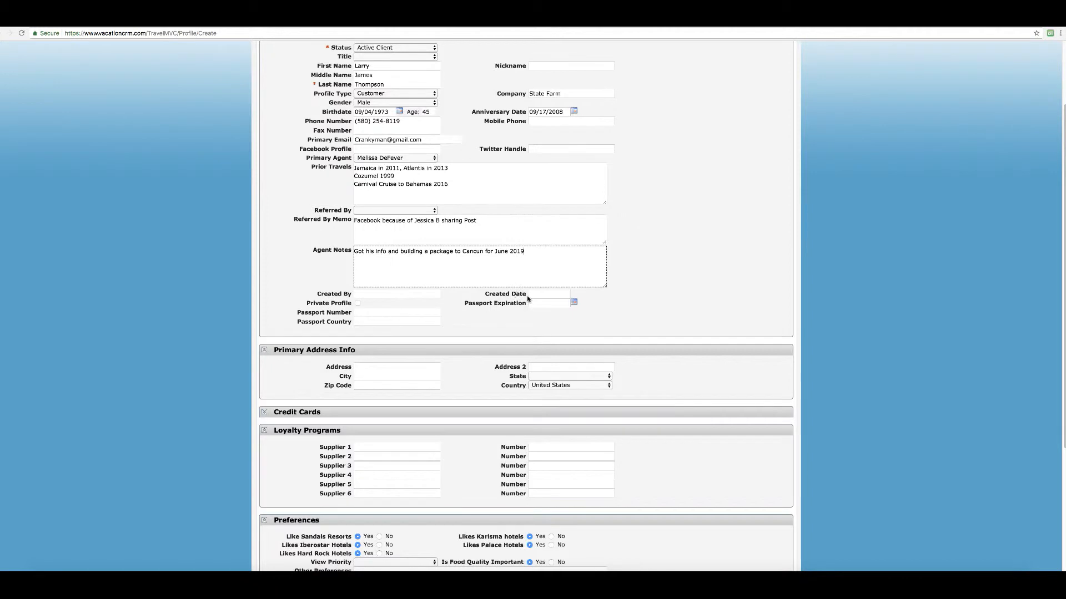
{"action": "scroll", "coordinate": [492, 347], "scroll_direction": "up", "scroll_amount": 3}
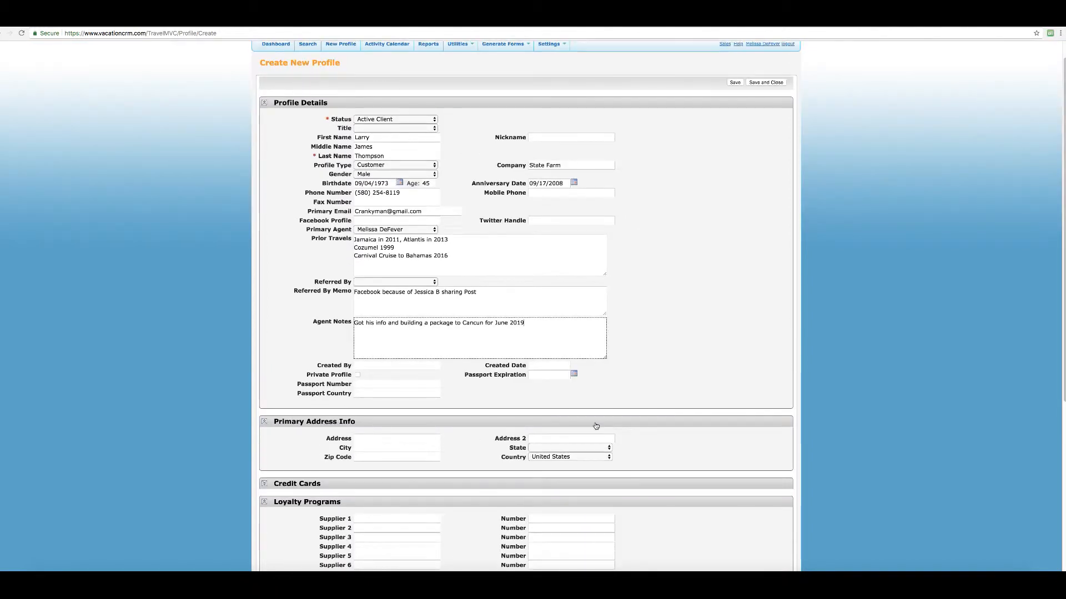
{"action": "left_click", "coordinate": [734, 82]}
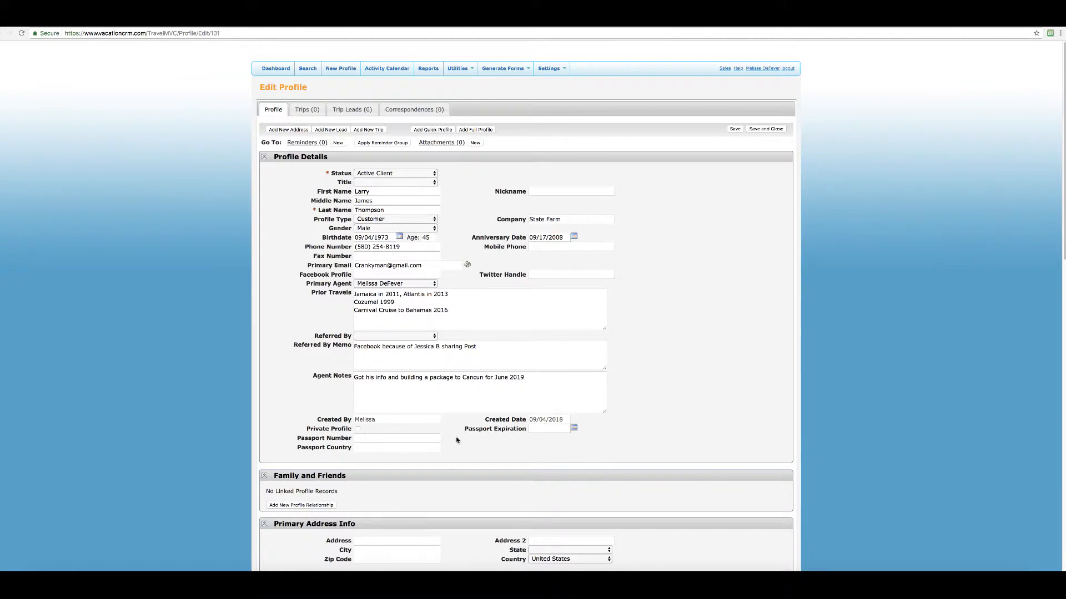
Set the primary address city to Amarillo and the state to Texas.
{"action": "scroll", "coordinate": [457, 440], "scroll_direction": "down", "scroll_amount": 5}
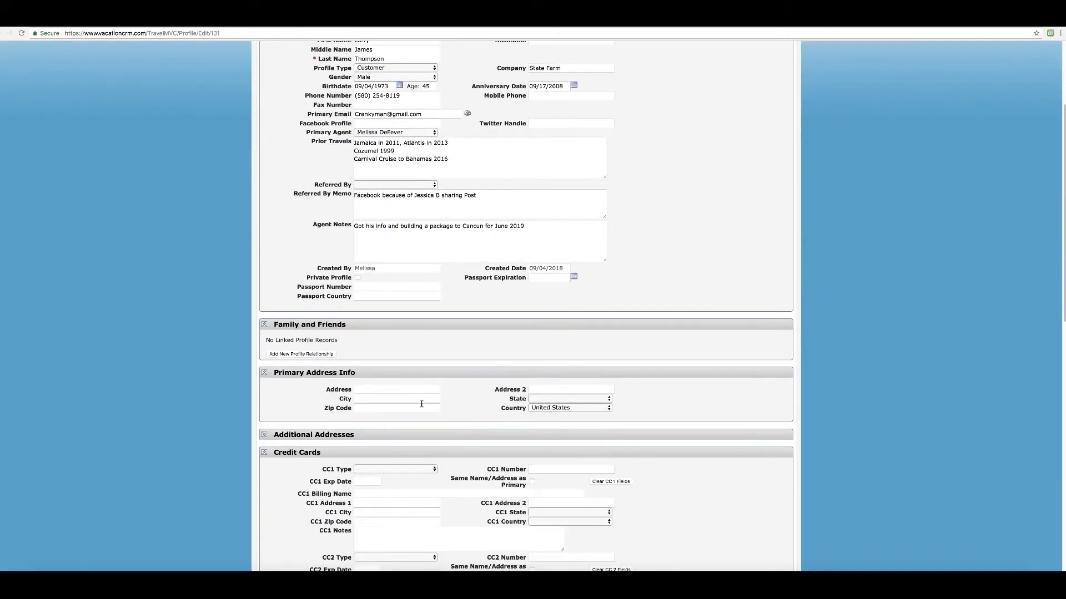
{"action": "left_click", "coordinate": [371, 399]}
{"action": "type", "text": "Amari"}
{"action": "key", "text": "Tab"}
{"action": "key", "text": "t"}
{"action": "key", "text": "space"}
{"action": "key", "text": "Down"}
{"action": "key", "text": "Return"}
{"action": "left_click", "coordinate": [382, 399]}
{"action": "type", "text": "o"}
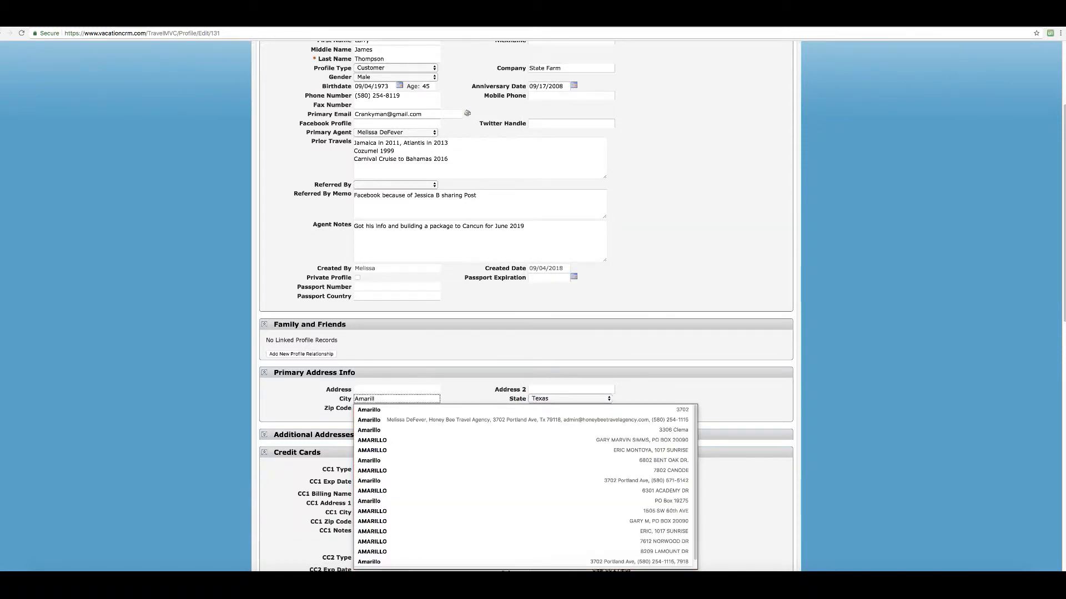
{"action": "left_click", "coordinate": [451, 394]}
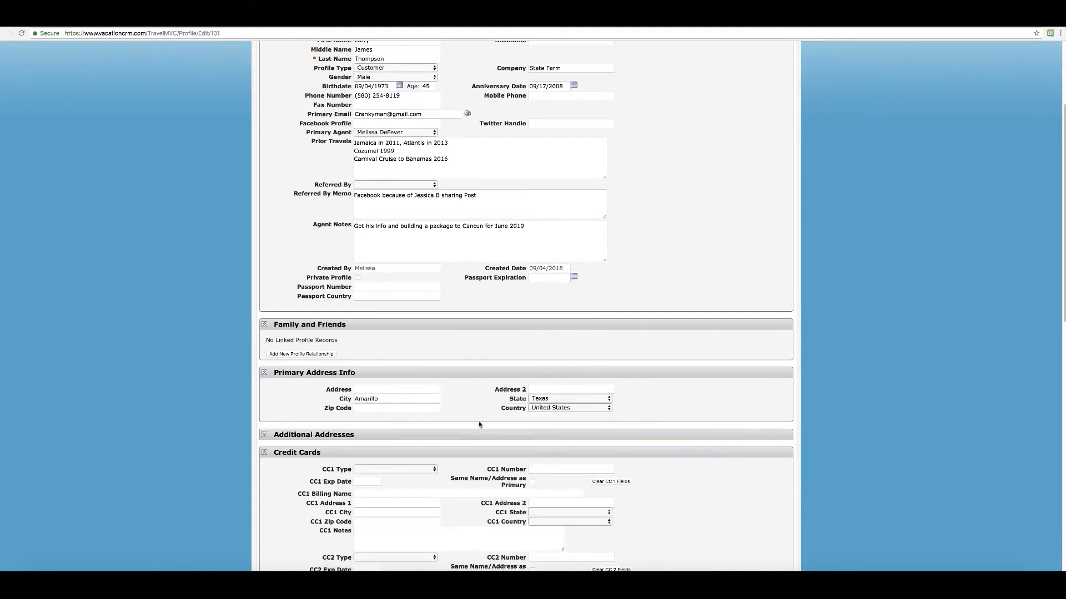
{"action": "scroll", "coordinate": [483, 449], "scroll_direction": "down", "scroll_amount": 1}
Check the Edit Profile form and save the Amarillo, Texas address.
{"action": "scroll", "coordinate": [483, 448], "scroll_direction": "down", "scroll_amount": 8}
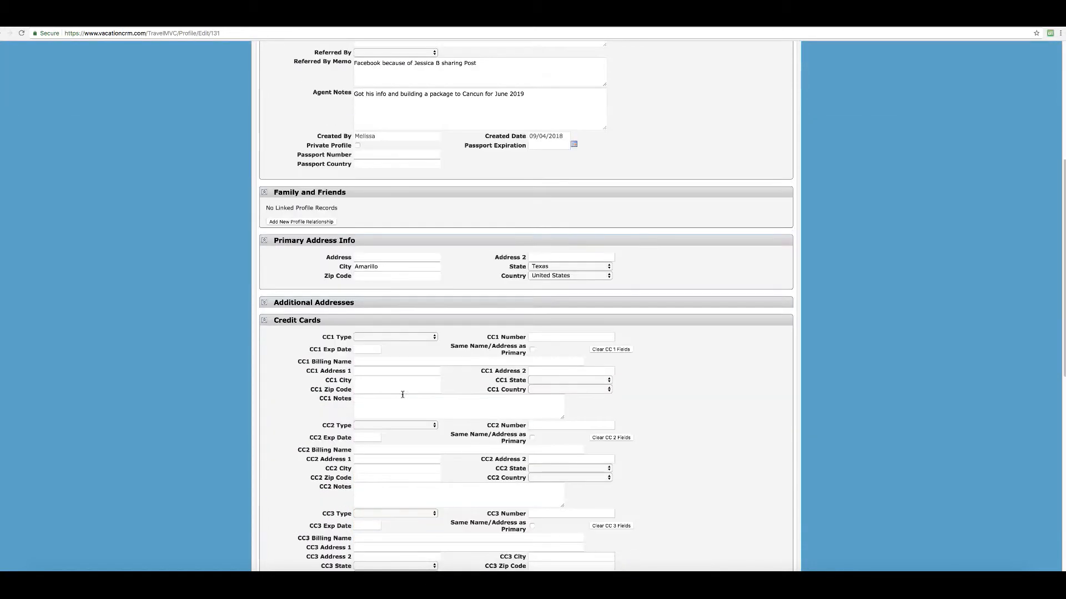
{"action": "scroll", "coordinate": [468, 407], "scroll_direction": "down", "scroll_amount": 1}
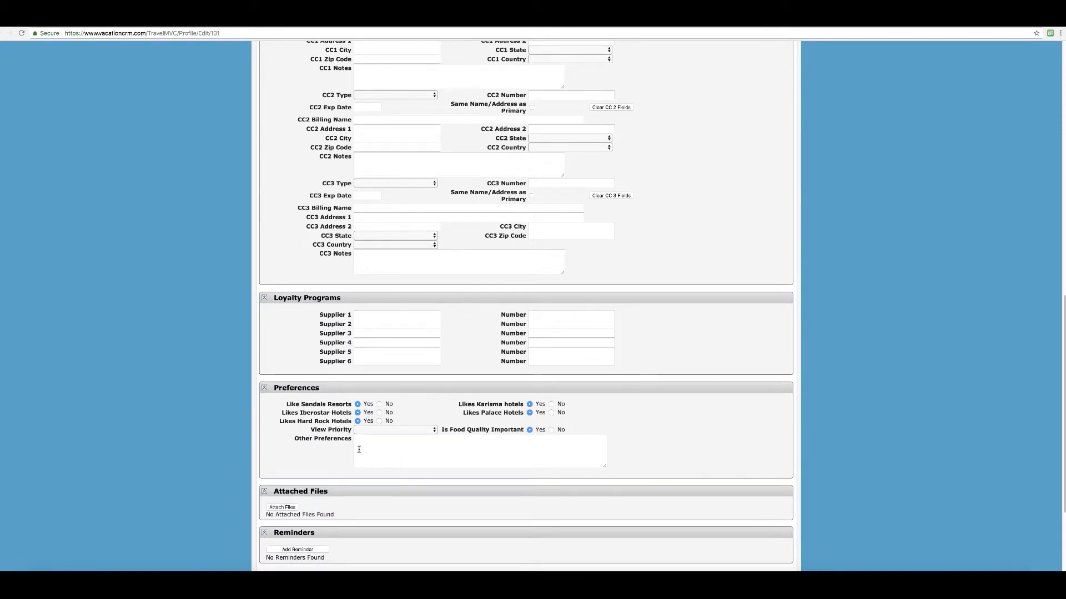
{"action": "scroll", "coordinate": [391, 523], "scroll_direction": "down", "scroll_amount": 3}
{"action": "scroll", "coordinate": [419, 459], "scroll_direction": "up", "scroll_amount": 5}
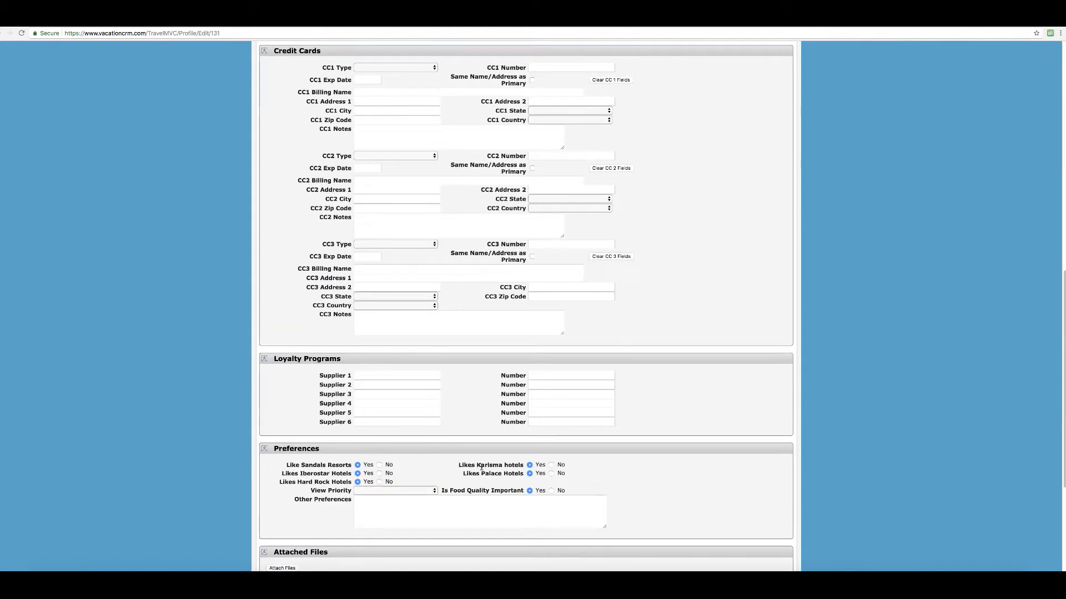
{"action": "scroll", "coordinate": [522, 460], "scroll_direction": "up", "scroll_amount": 10}
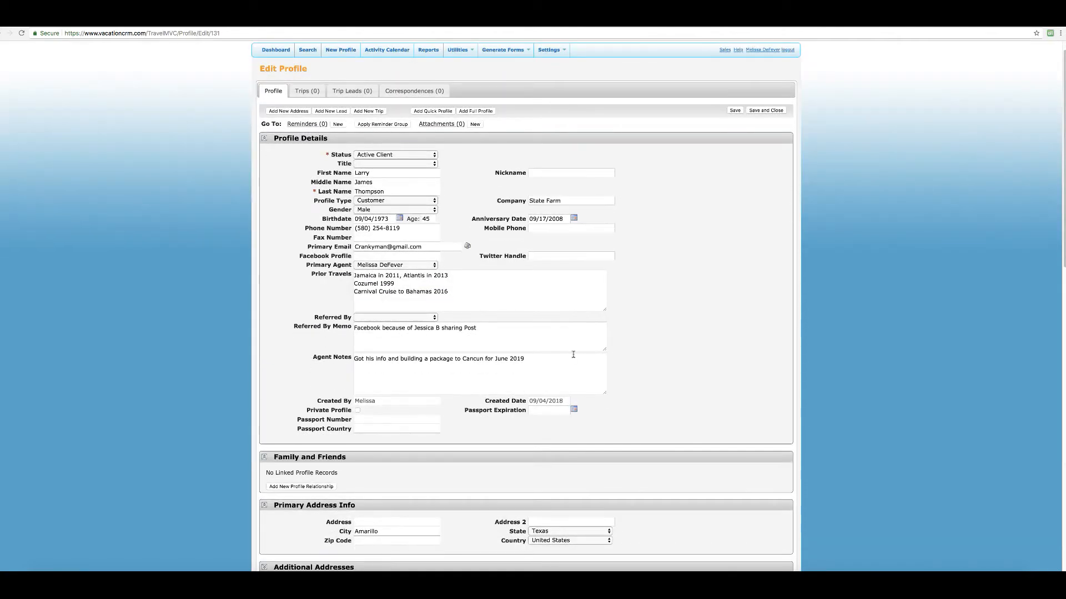
{"action": "left_click", "coordinate": [734, 111]}
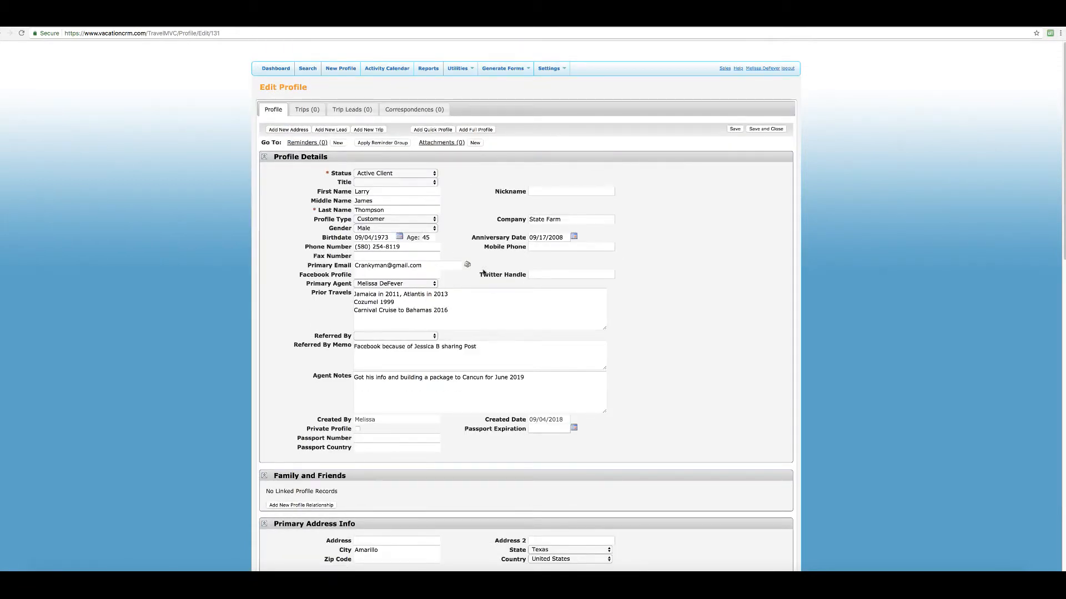
{"action": "left_click", "coordinate": [765, 130]}
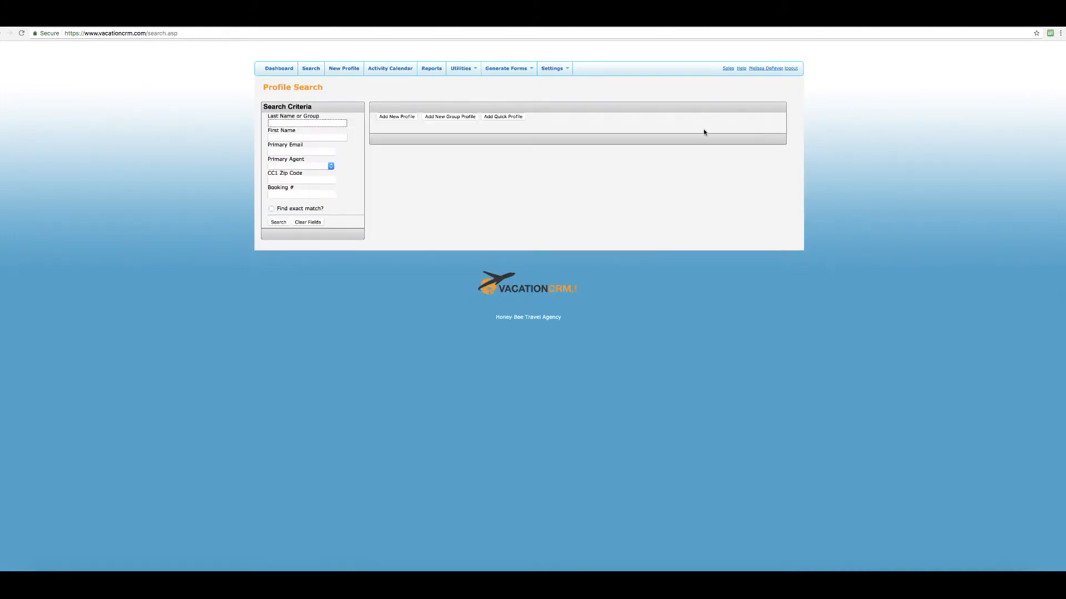
{"action": "left_click", "coordinate": [276, 69]}
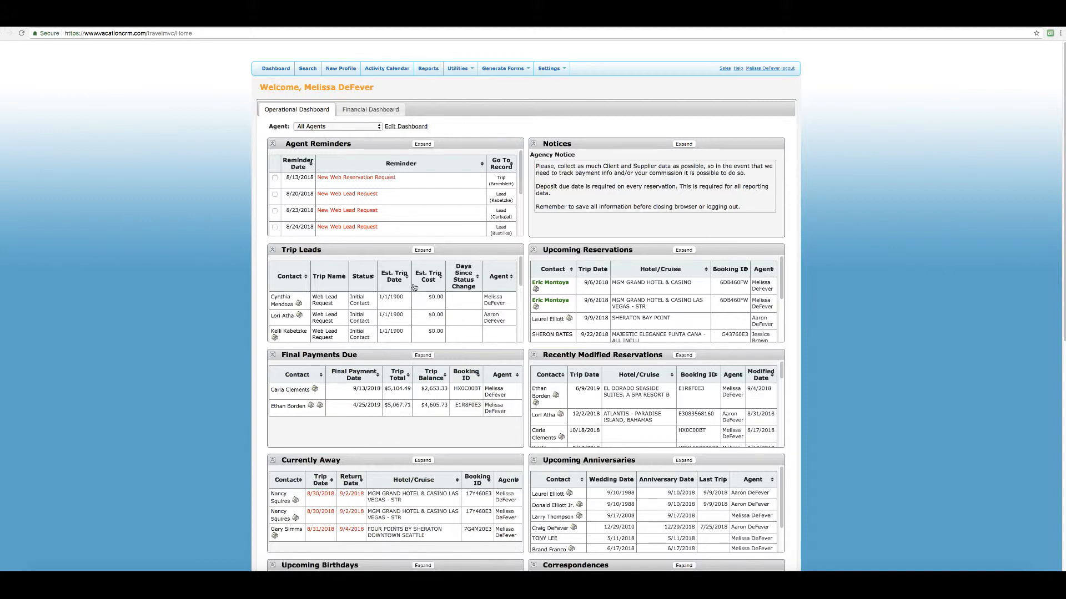
{"action": "scroll", "coordinate": [636, 419], "scroll_direction": "down", "scroll_amount": 5}
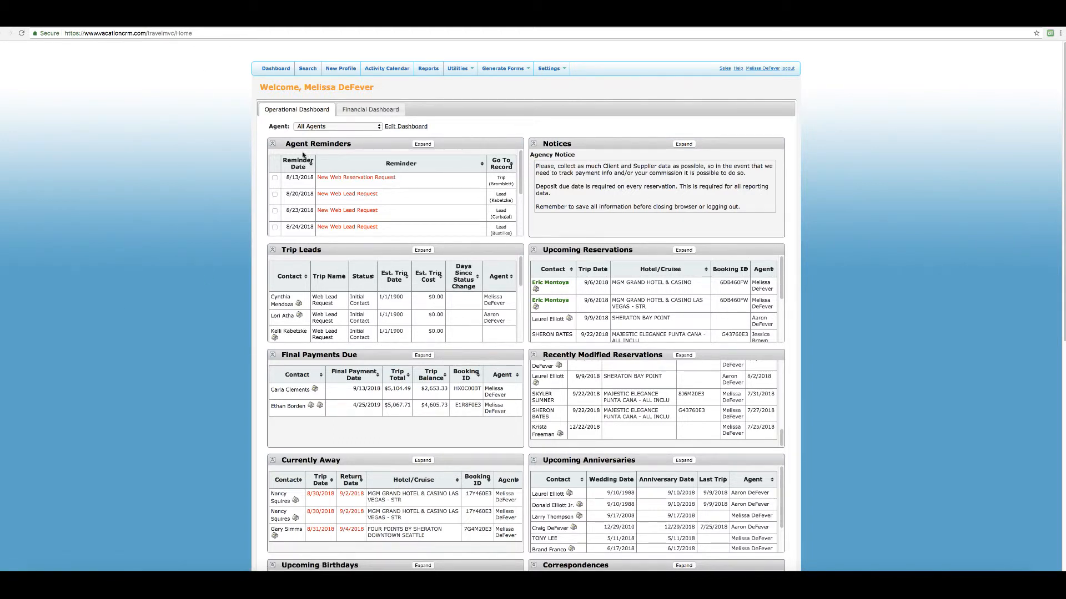
Search profiles by the client's last name and the current primary agent, then open the one match.
{"action": "left_click", "coordinate": [309, 72]}
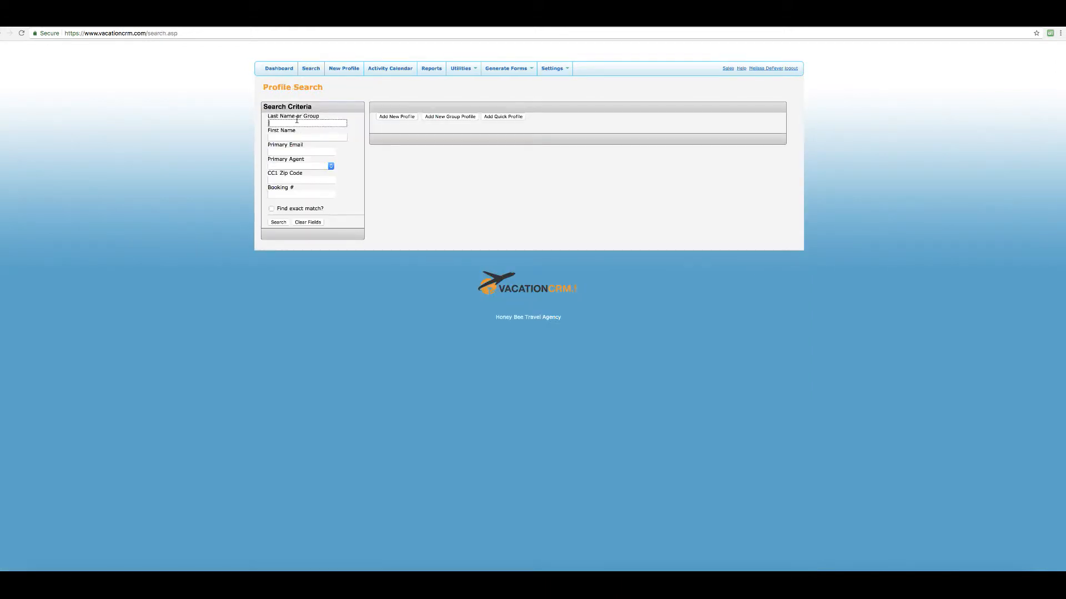
{"action": "type", "text": "L"}
{"action": "left_click", "coordinate": [331, 166]}
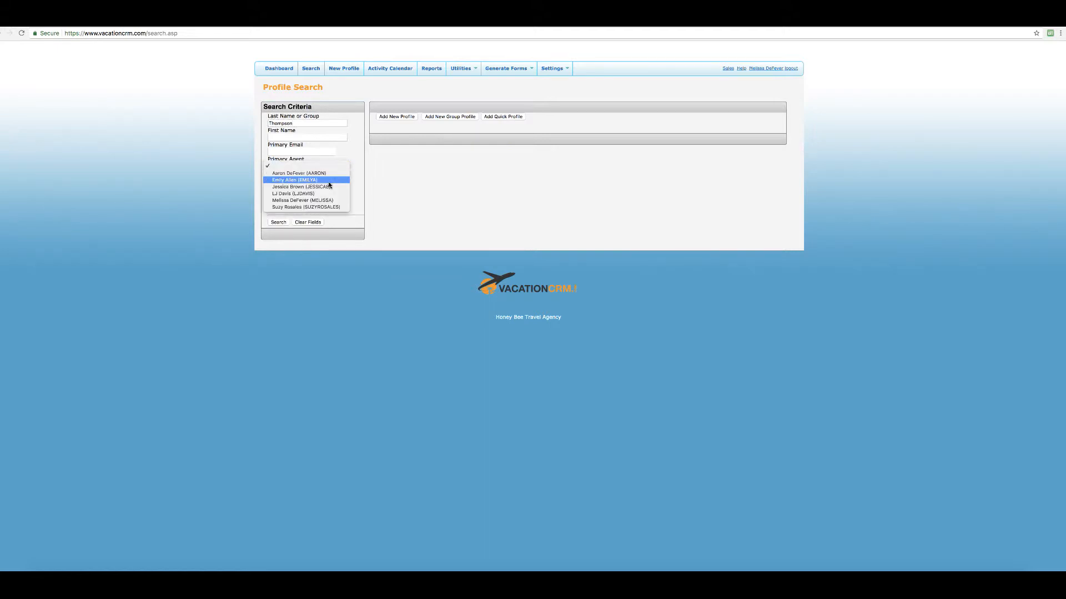
{"action": "left_click", "coordinate": [328, 200]}
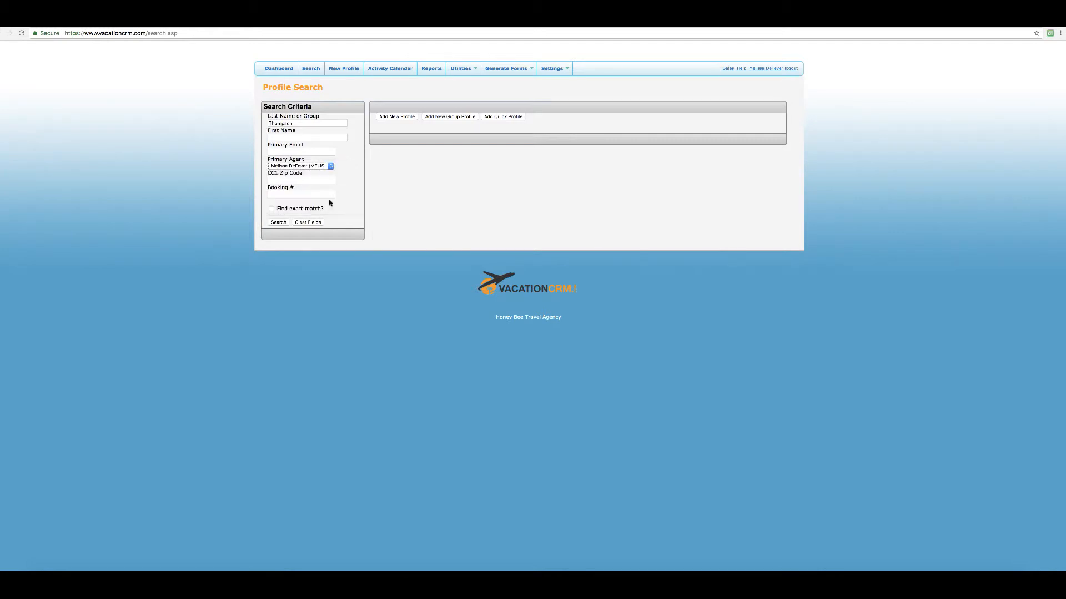
{"action": "left_click", "coordinate": [279, 222]}
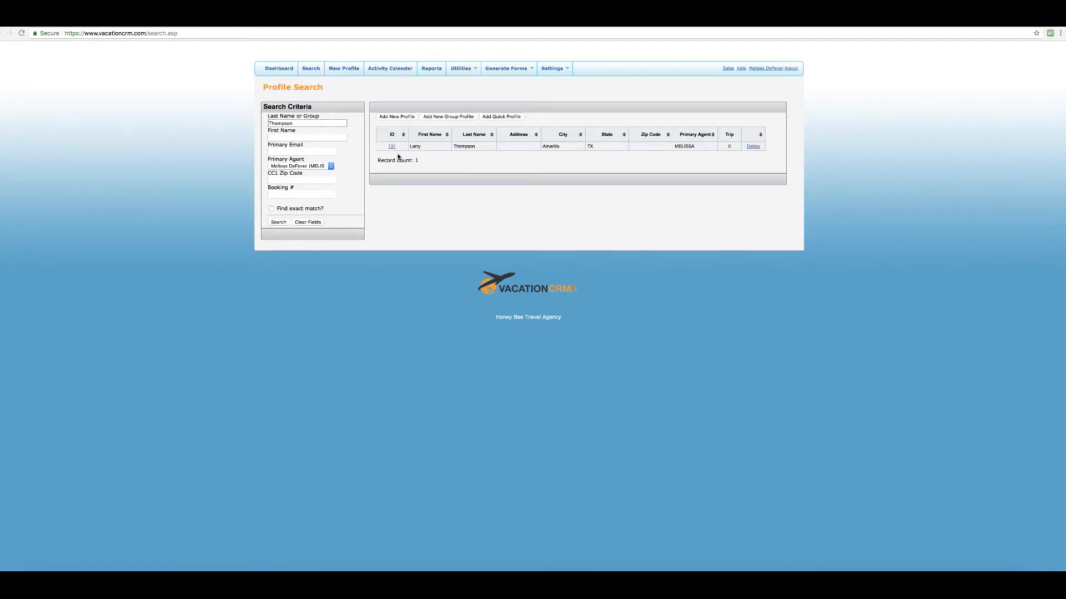
{"action": "left_click", "coordinate": [391, 148]}
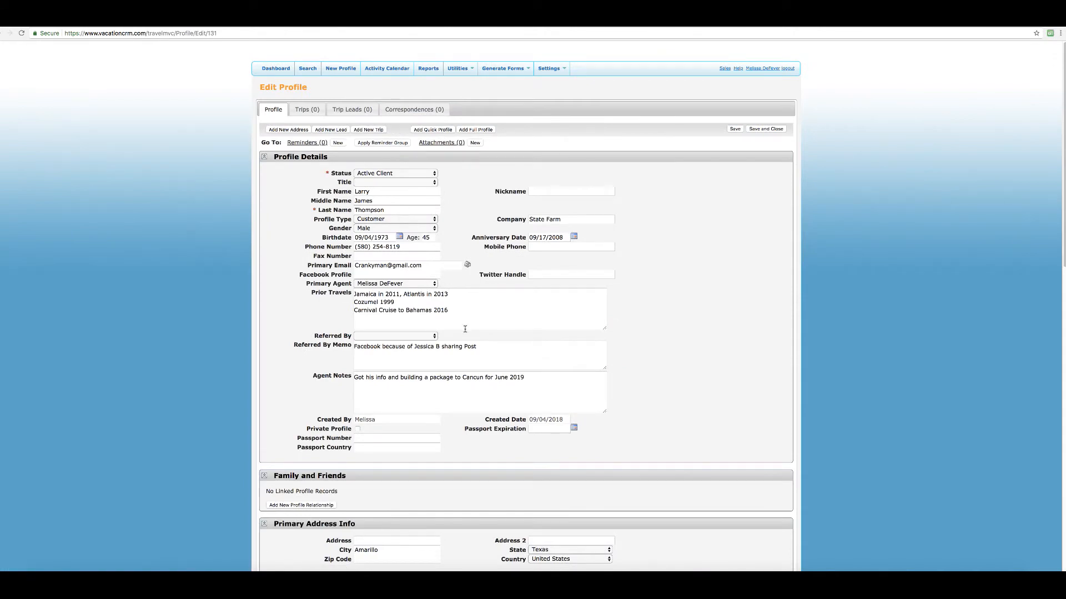
From the client's Trips (0) listing, start a new blank trip.
{"action": "scroll", "coordinate": [498, 439], "scroll_direction": "down", "scroll_amount": 1}
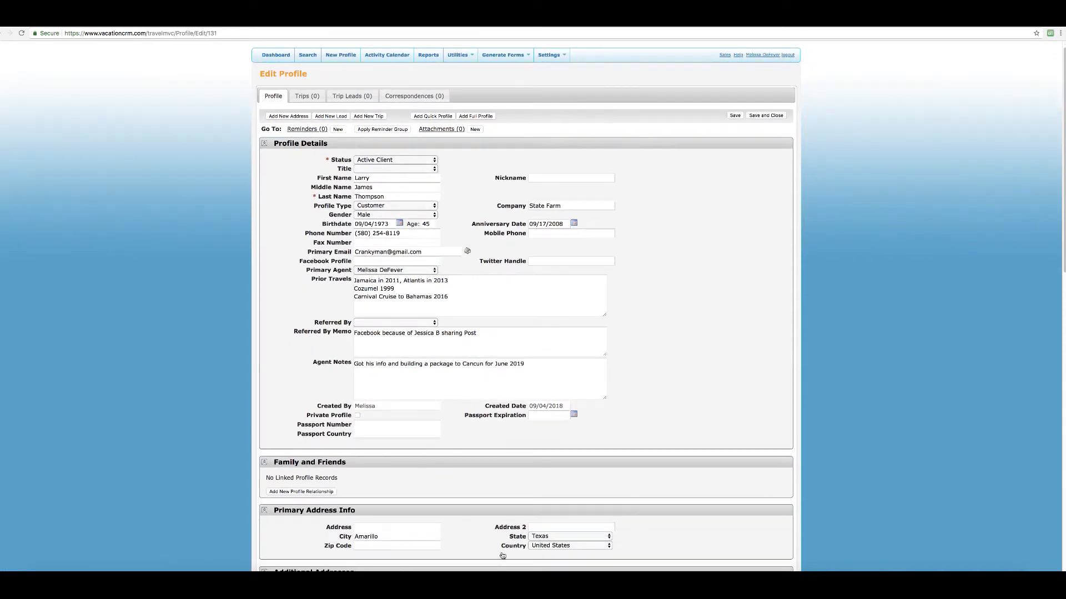
{"action": "scroll", "coordinate": [443, 478], "scroll_direction": "down", "scroll_amount": 3}
{"action": "scroll", "coordinate": [405, 289], "scroll_direction": "up", "scroll_amount": 3}
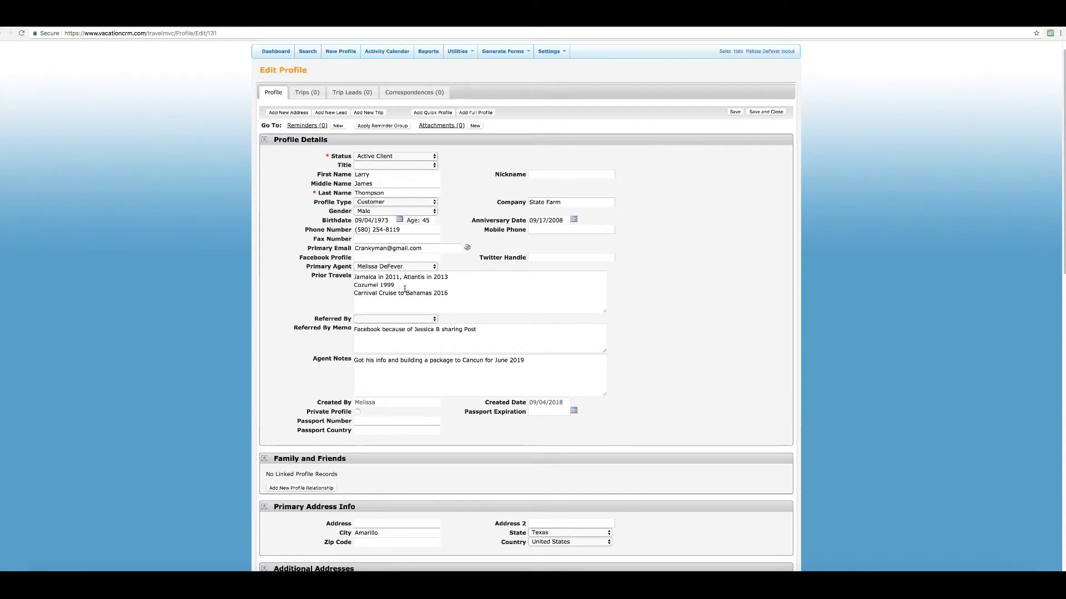
{"action": "left_click", "coordinate": [309, 94]}
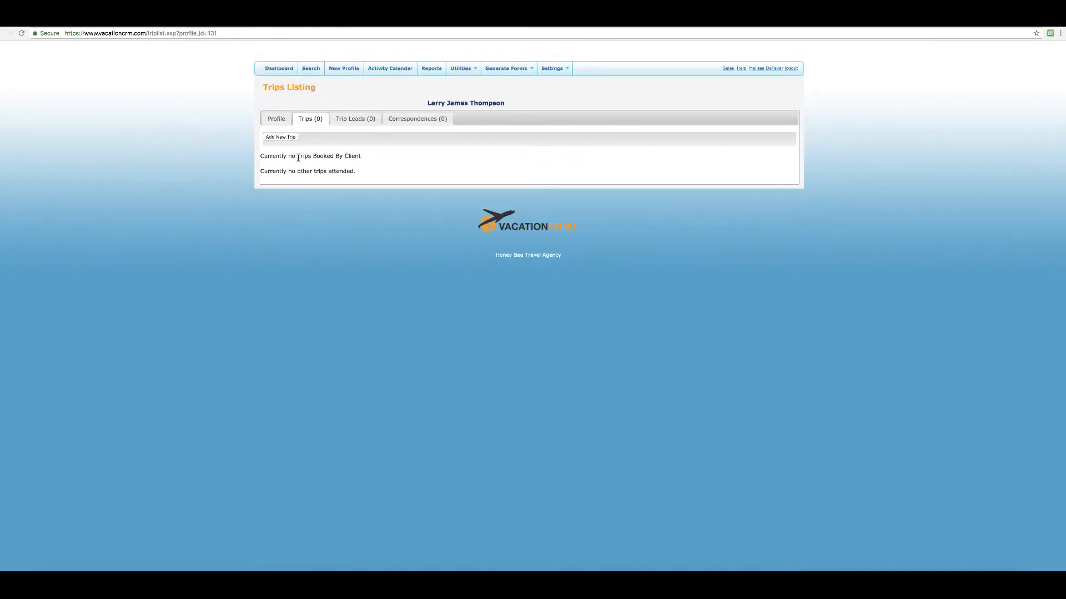
{"action": "left_click", "coordinate": [279, 137]}
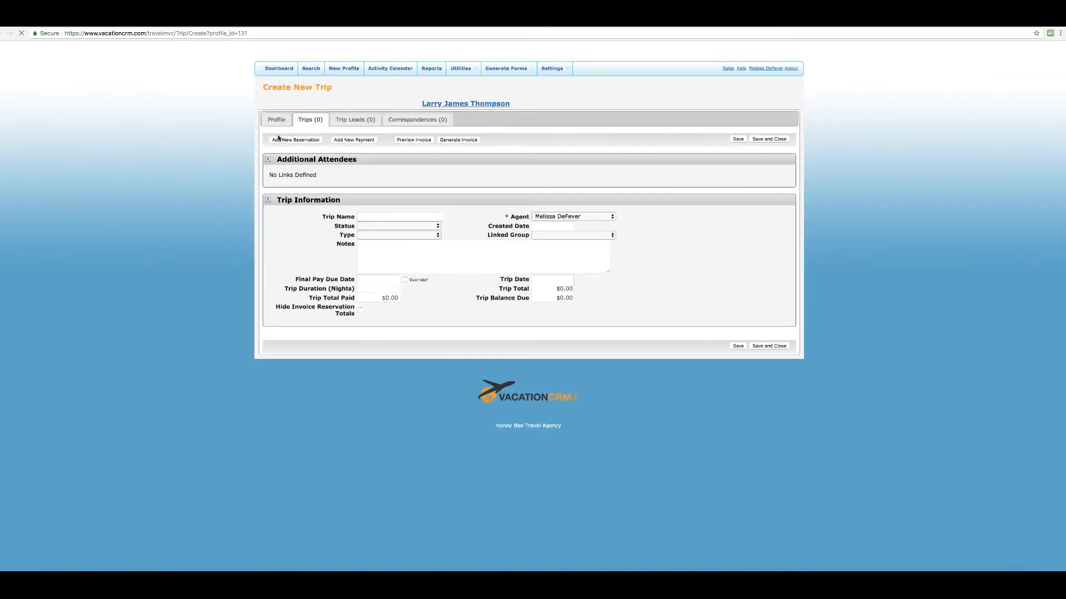
Name the trip 'Cancun June 2019' with status Awaiting Deposit and type Adult Vacation.
{"action": "left_click", "coordinate": [371, 217]}
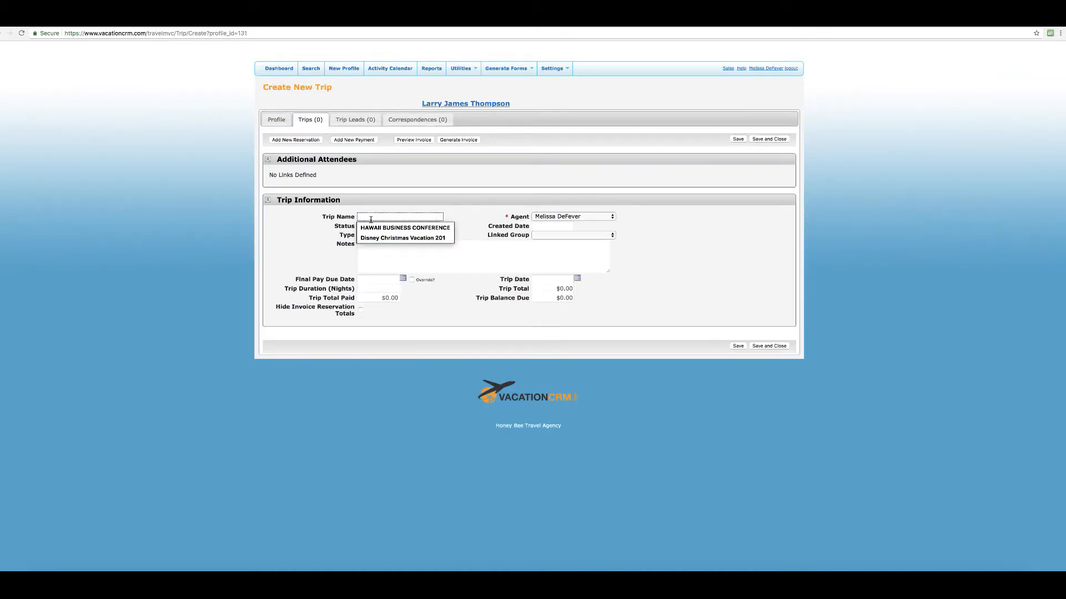
{"action": "type", "text": "Cancun"}
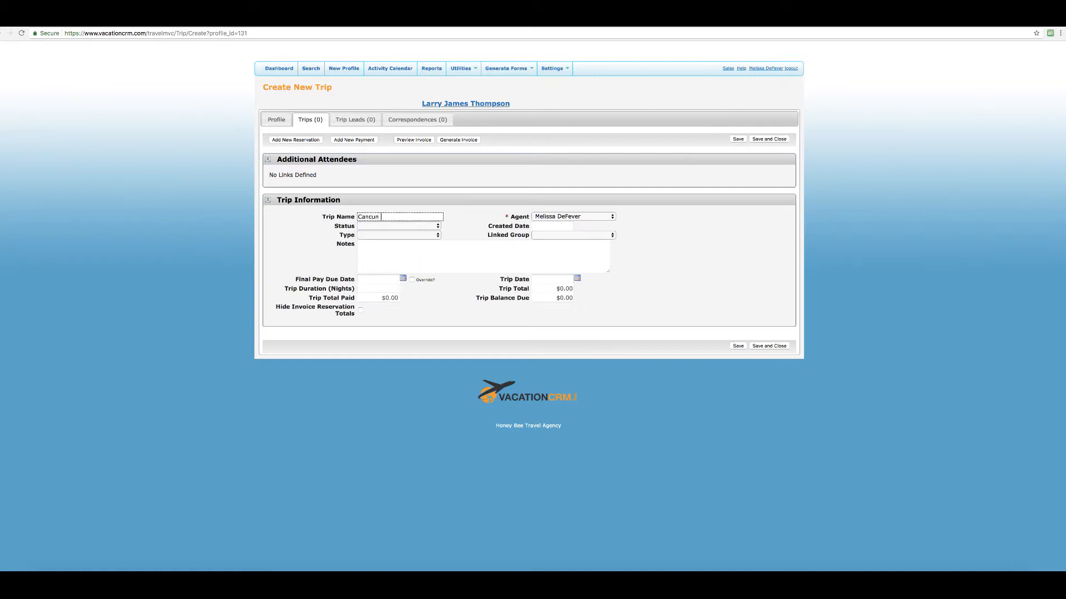
{"action": "type", "text": " June 2019"}
{"action": "left_click", "coordinate": [388, 226]}
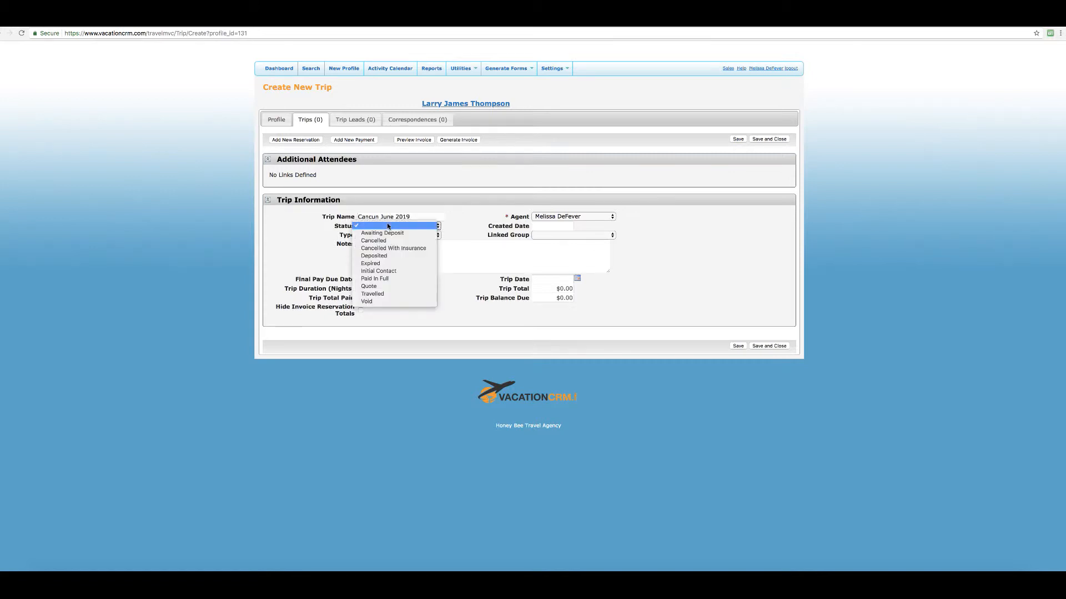
{"action": "left_click", "coordinate": [405, 233]}
{"action": "left_click", "coordinate": [546, 228]}
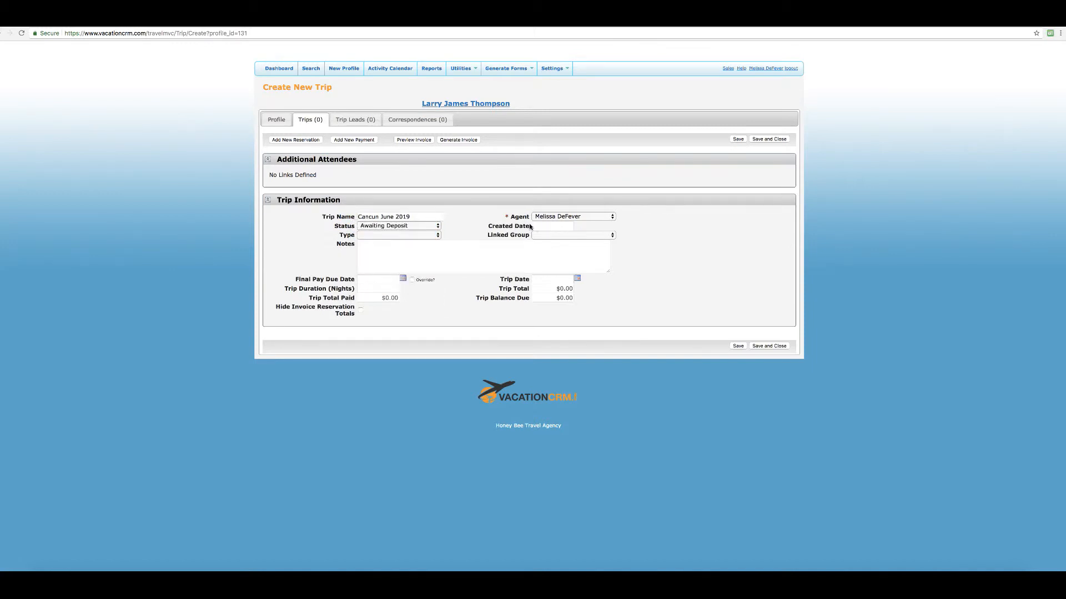
{"action": "left_click", "coordinate": [429, 235]}
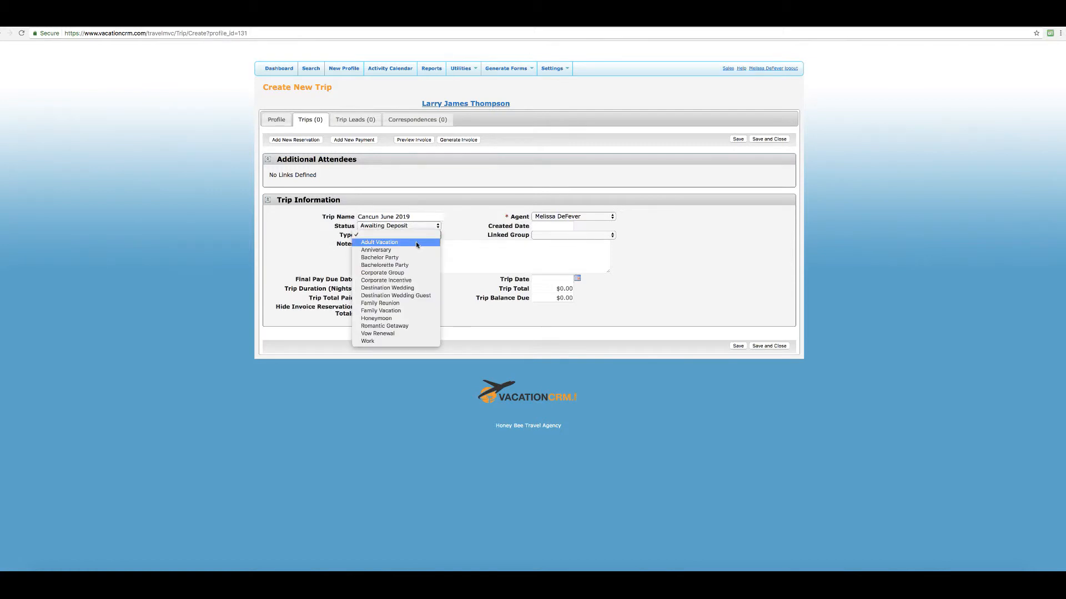
{"action": "left_click", "coordinate": [417, 244]}
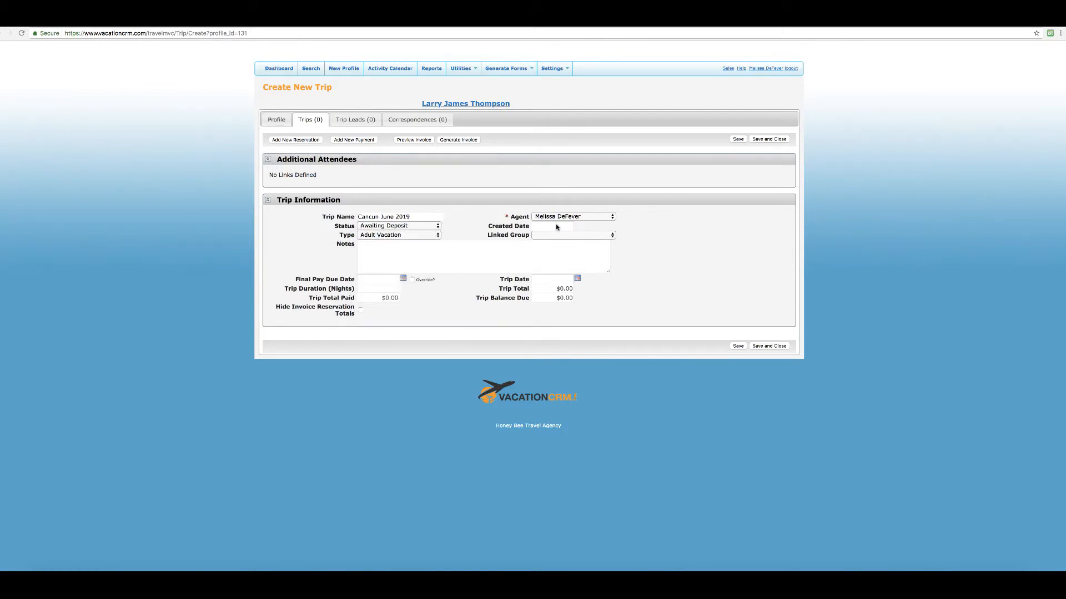
Add the note 'Emailed packages on 9/4/2014' and save the trip, leaving final payment date blank.
{"action": "left_click", "coordinate": [372, 256]}
{"action": "type", "text": "Emailed packages on"}
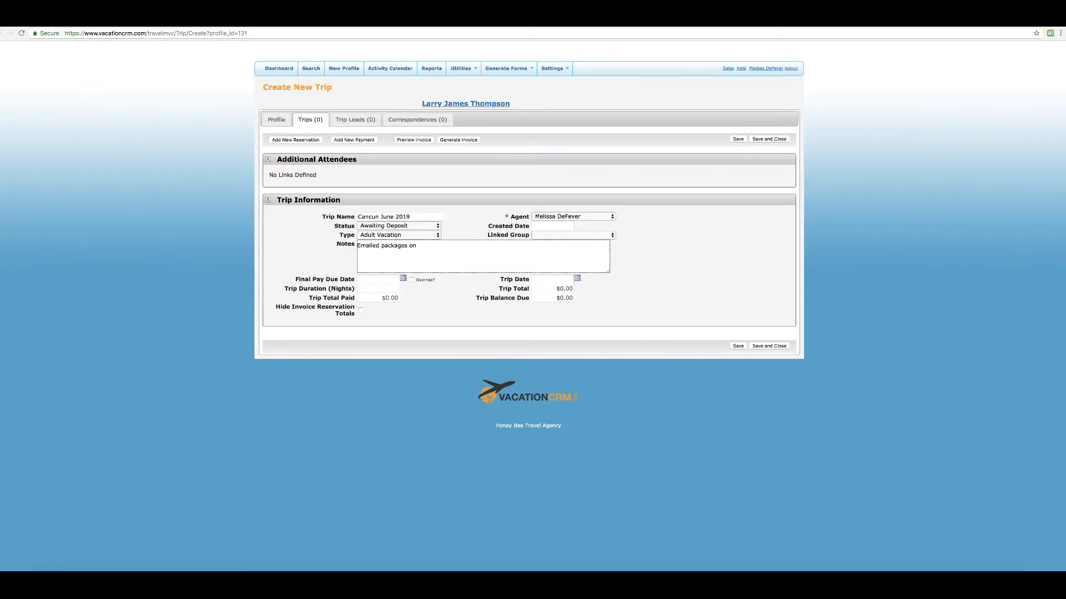
{"action": "type", "text": " 9/4/2014"}
{"action": "left_click", "coordinate": [403, 278]}
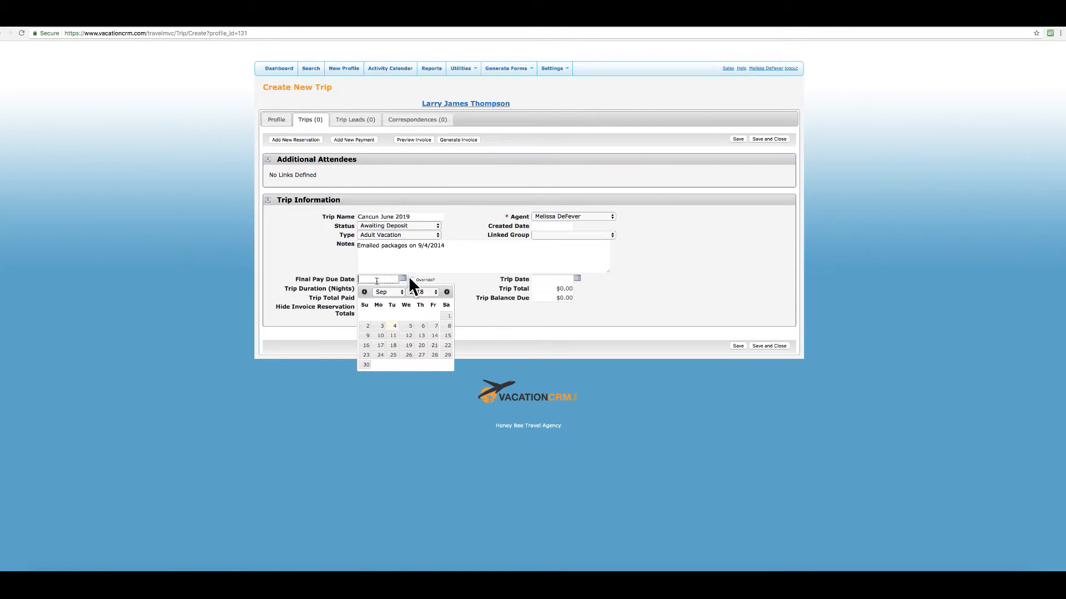
{"action": "left_click", "coordinate": [455, 278]}
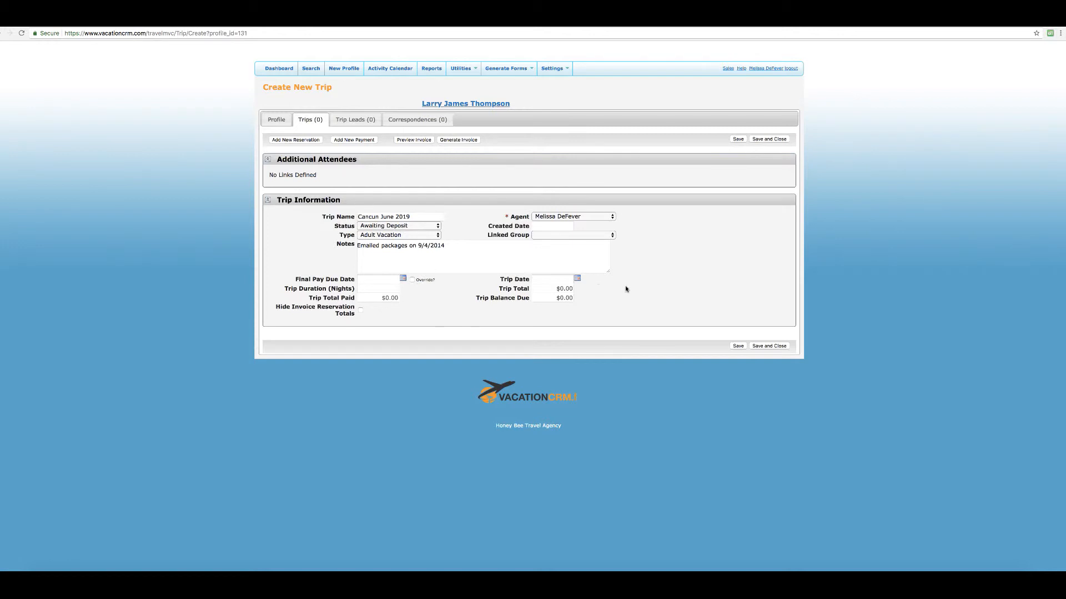
{"action": "left_click", "coordinate": [739, 346]}
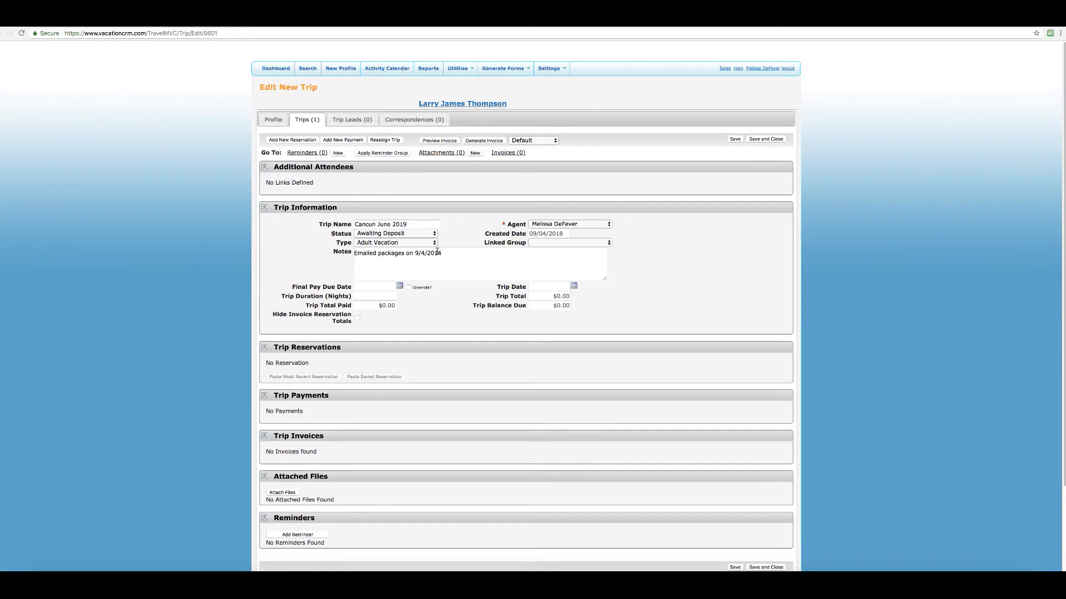
{"action": "left_click", "coordinate": [357, 122]}
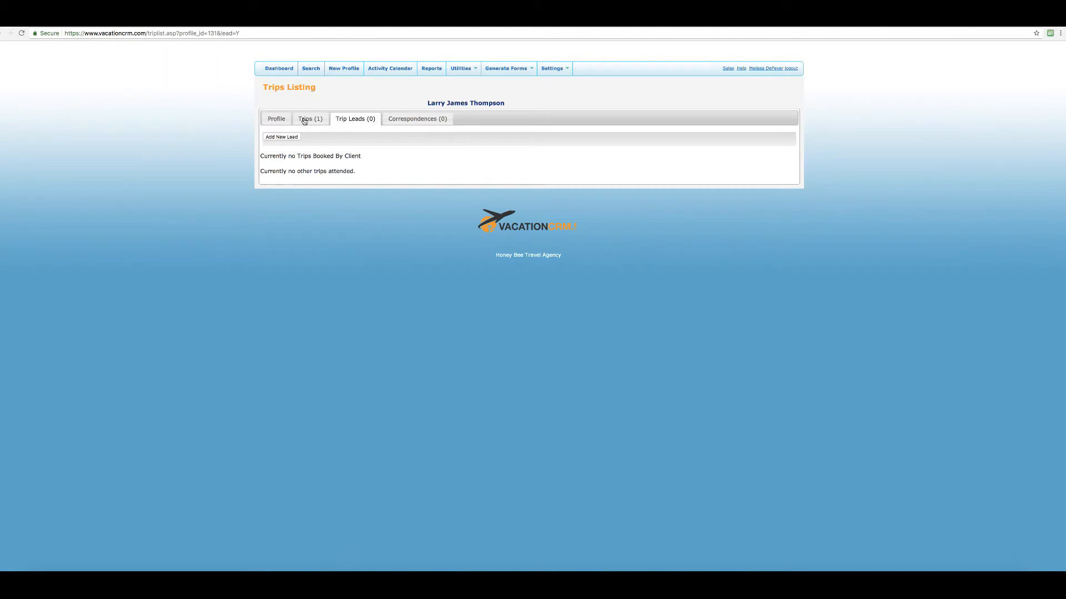
{"action": "left_click", "coordinate": [275, 136]}
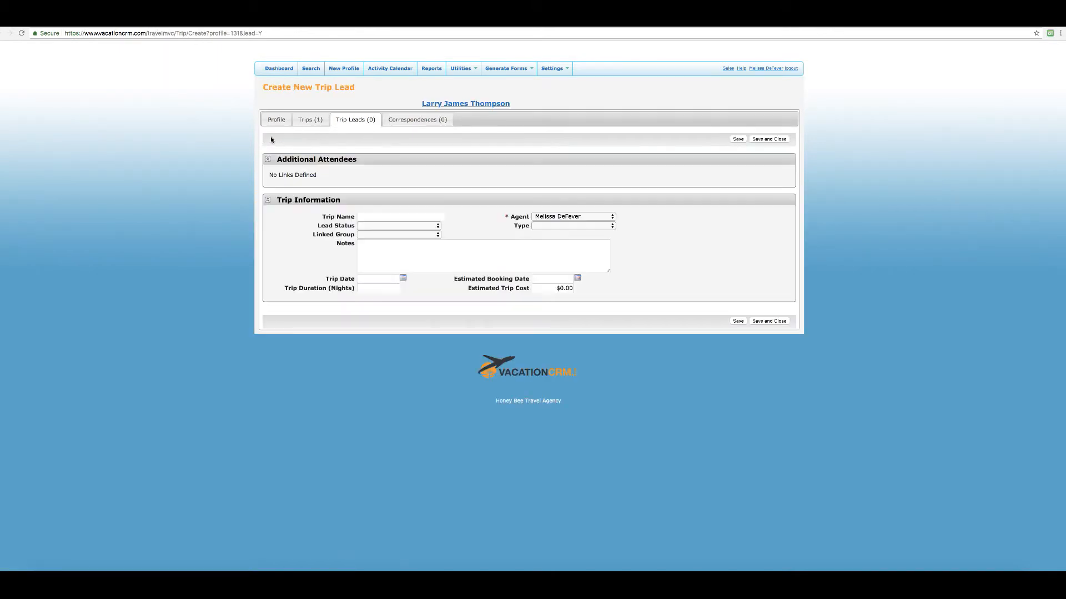
{"action": "left_click", "coordinate": [308, 118]}
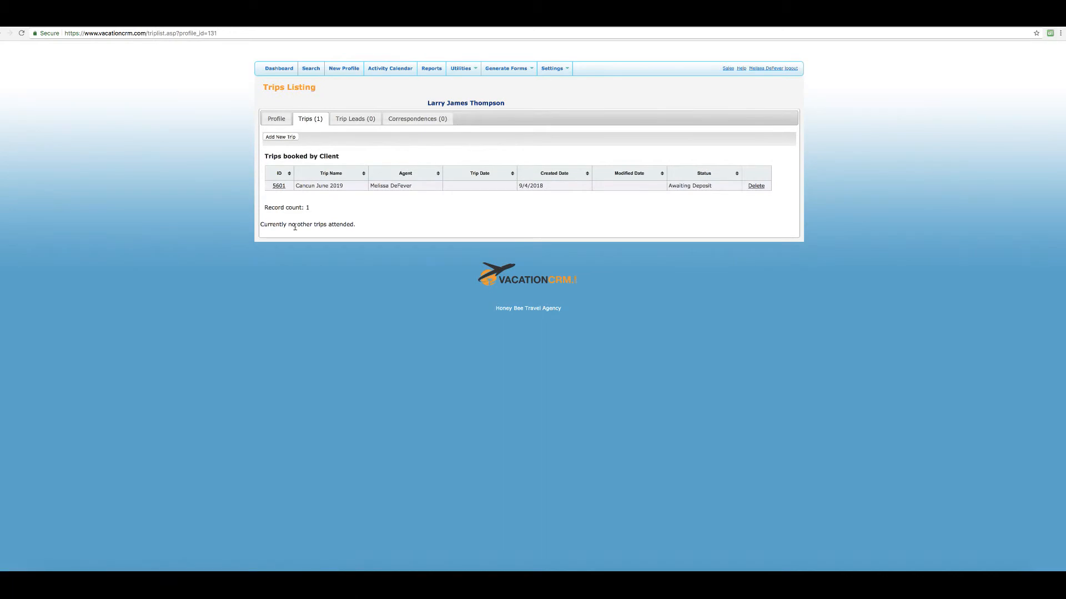
{"action": "left_click", "coordinate": [276, 119]}
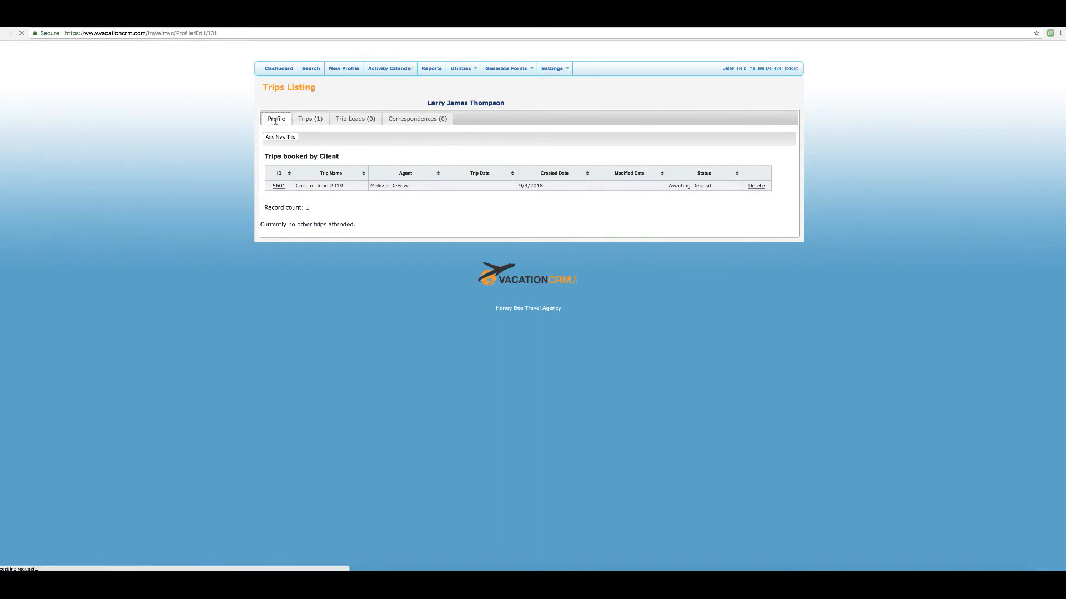
{"action": "scroll", "coordinate": [611, 434], "scroll_direction": "down", "scroll_amount": 6}
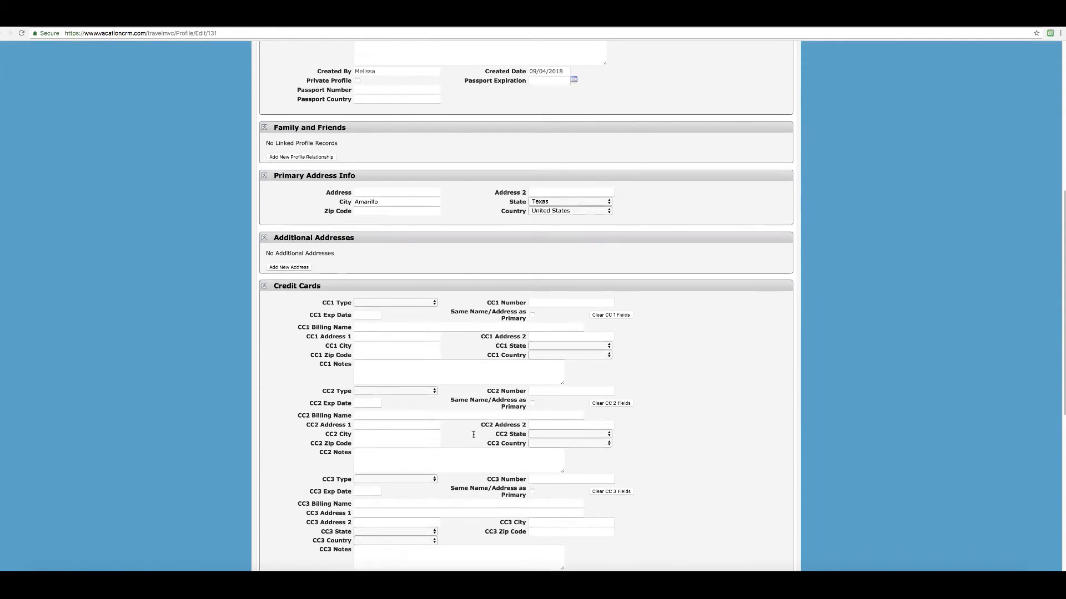
{"action": "scroll", "coordinate": [424, 394], "scroll_direction": "up", "scroll_amount": 5}
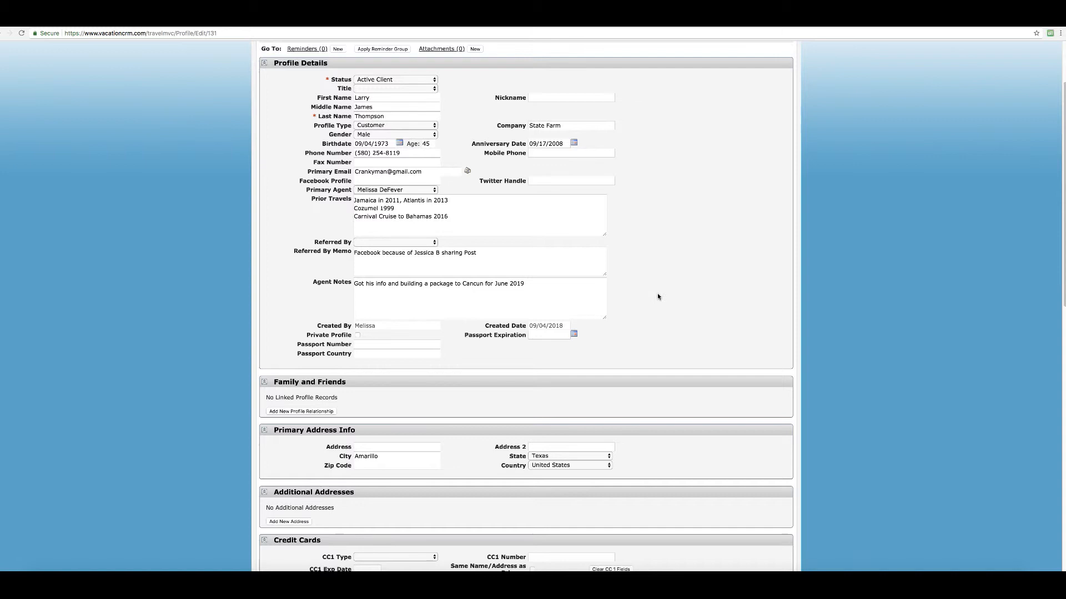
{"action": "scroll", "coordinate": [654, 296], "scroll_direction": "up", "scroll_amount": 1}
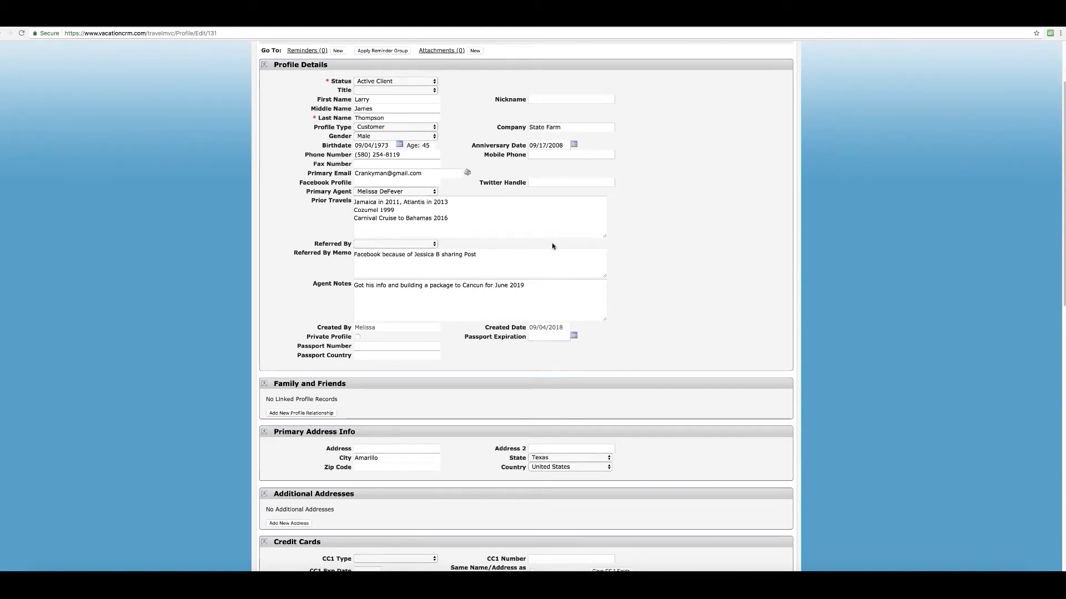
{"action": "scroll", "coordinate": [554, 409], "scroll_direction": "down", "scroll_amount": 5}
{"action": "scroll", "coordinate": [534, 394], "scroll_direction": "down", "scroll_amount": 4}
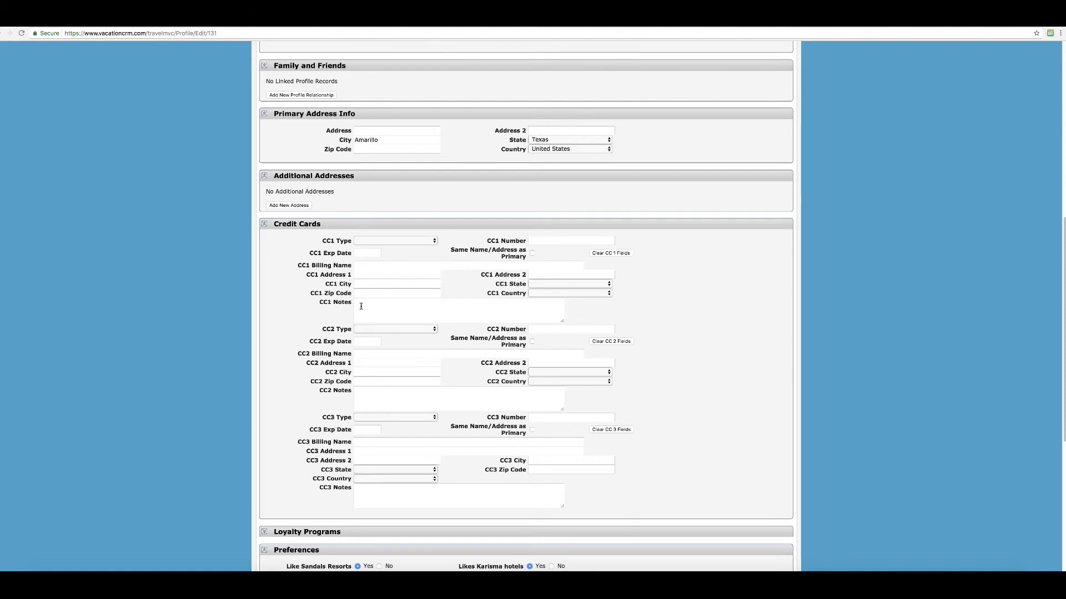
{"action": "scroll", "coordinate": [361, 306], "scroll_direction": "up", "scroll_amount": 1}
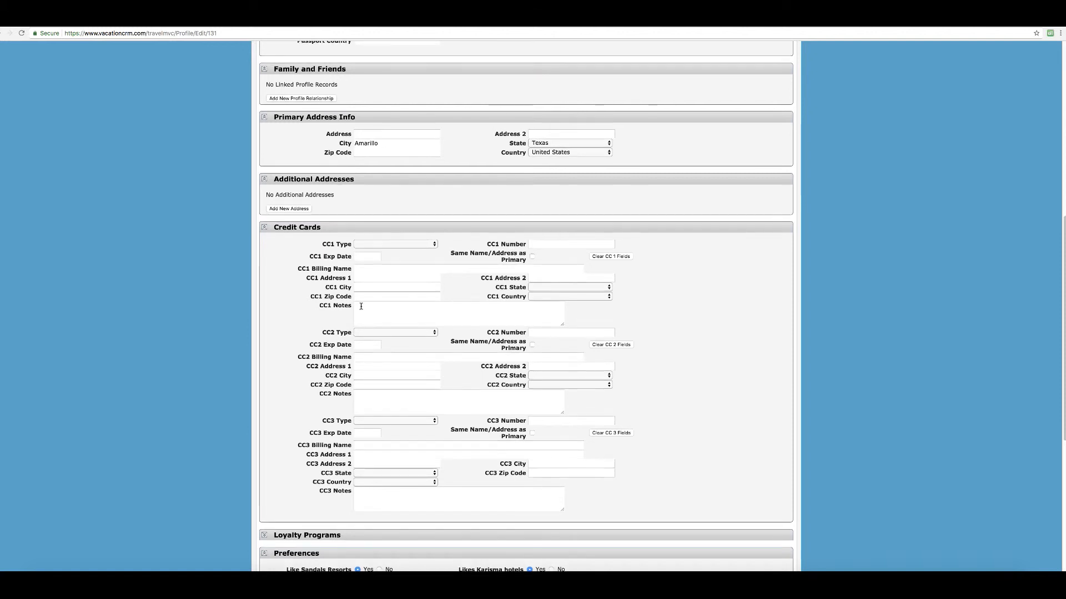
{"action": "scroll", "coordinate": [361, 307], "scroll_direction": "up", "scroll_amount": 1}
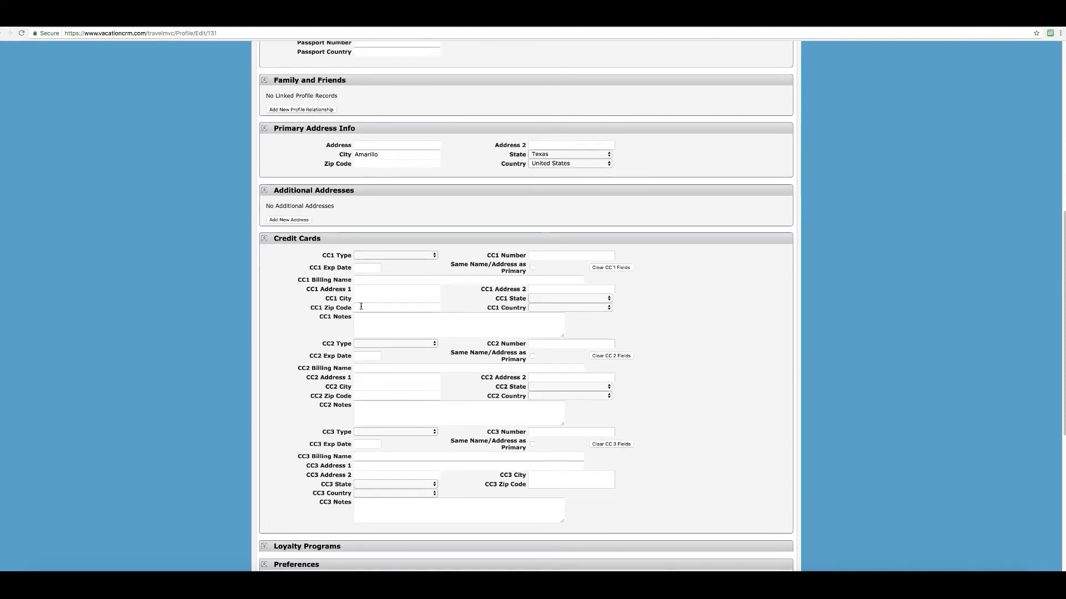
{"action": "scroll", "coordinate": [361, 306], "scroll_direction": "up", "scroll_amount": 3}
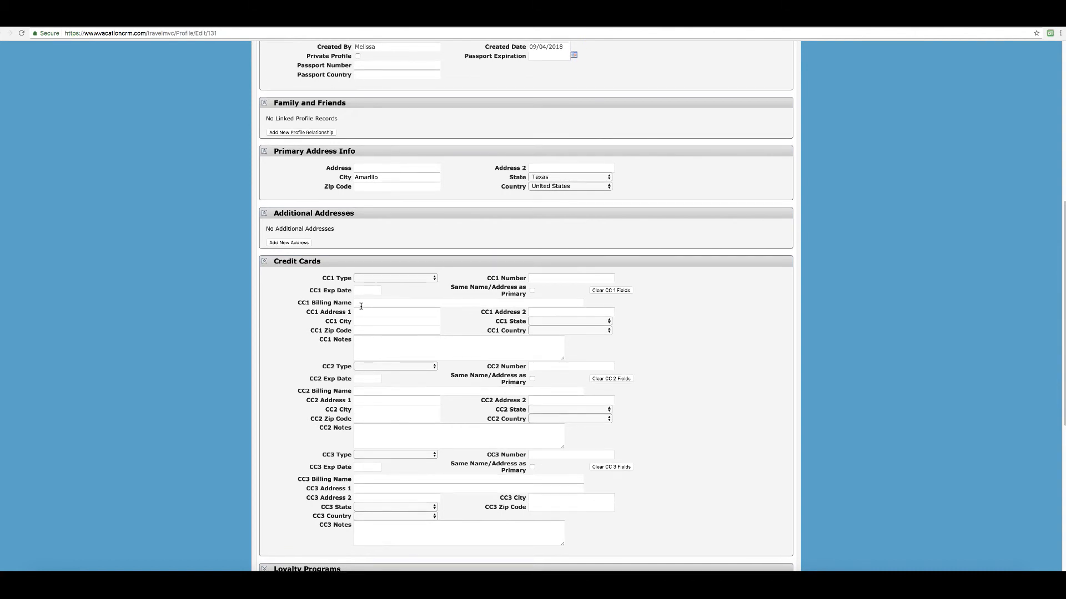
{"action": "scroll", "coordinate": [361, 307], "scroll_direction": "up", "scroll_amount": 1}
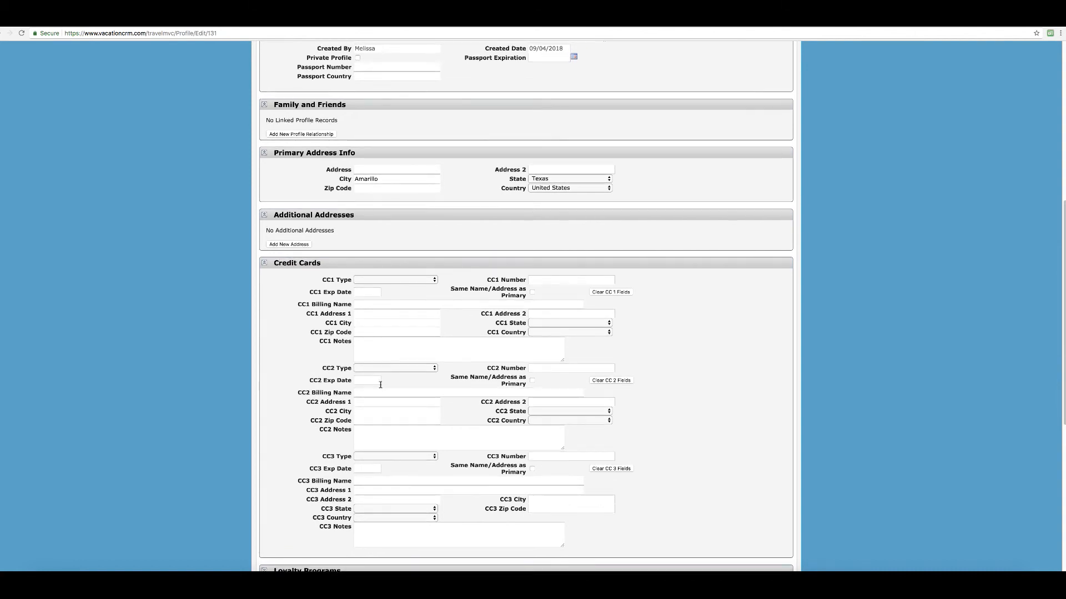
{"action": "scroll", "coordinate": [561, 469], "scroll_direction": "up", "scroll_amount": 10}
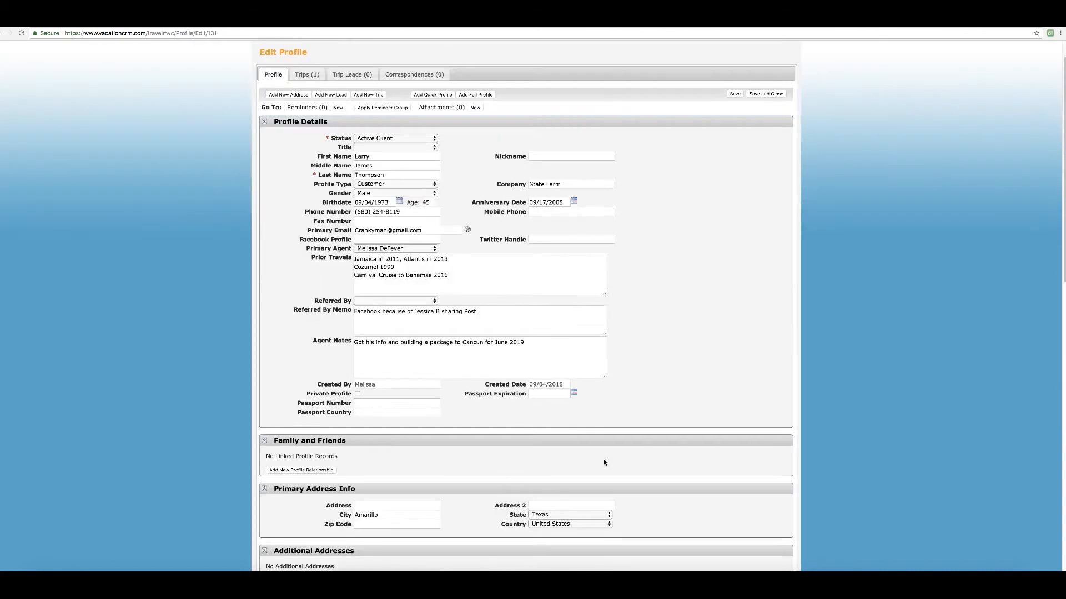
{"action": "scroll", "coordinate": [604, 463], "scroll_direction": "up", "scroll_amount": 1}
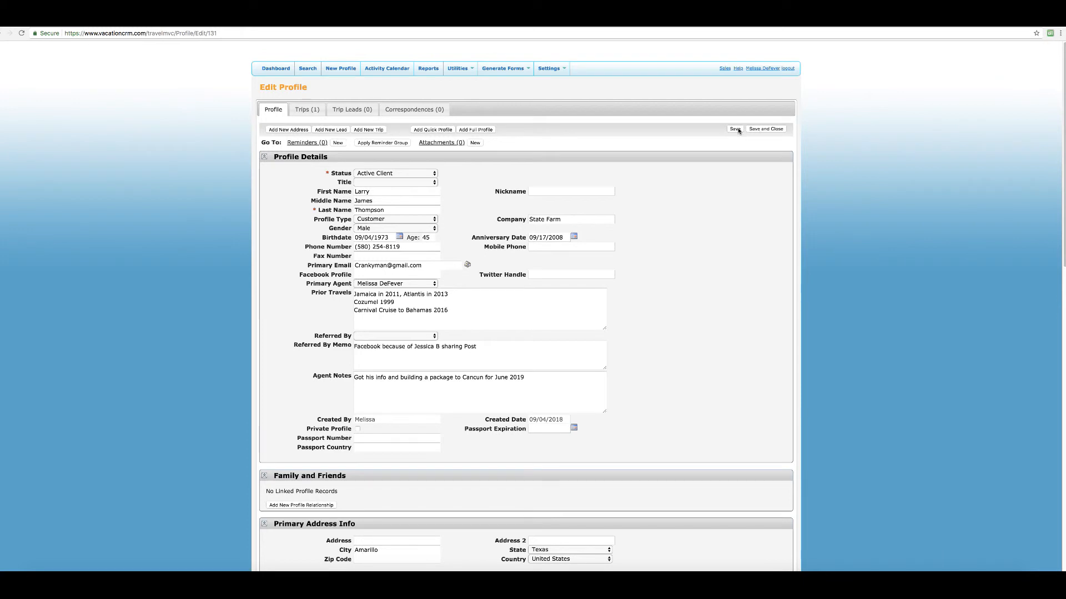
Append the agent note 'Emailed 2 packages to cancune on 9/4/2018', then save and close the profile.
{"action": "left_click", "coordinate": [358, 387]}
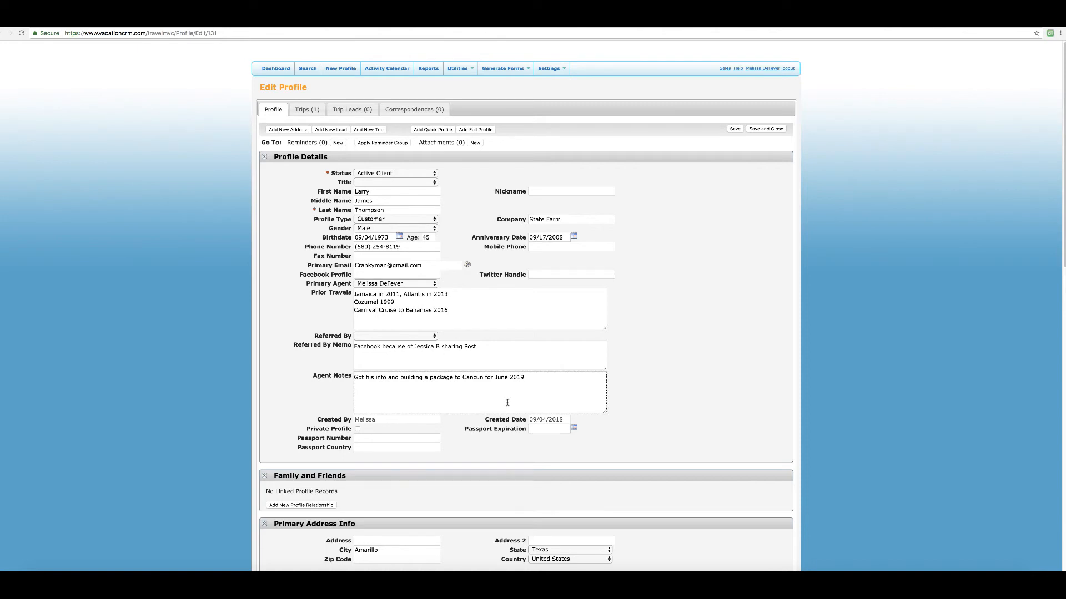
{"action": "type", "text": "Emailed 2 packages to cand"}
{"action": "type", "text": "une on 9/4/2018"}
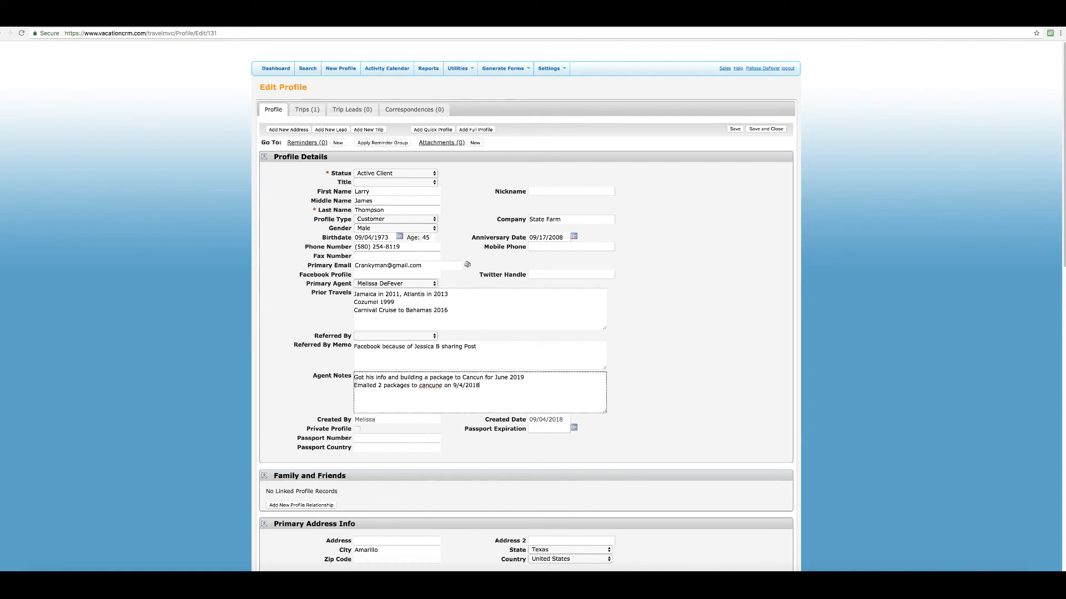
{"action": "left_click", "coordinate": [741, 129]}
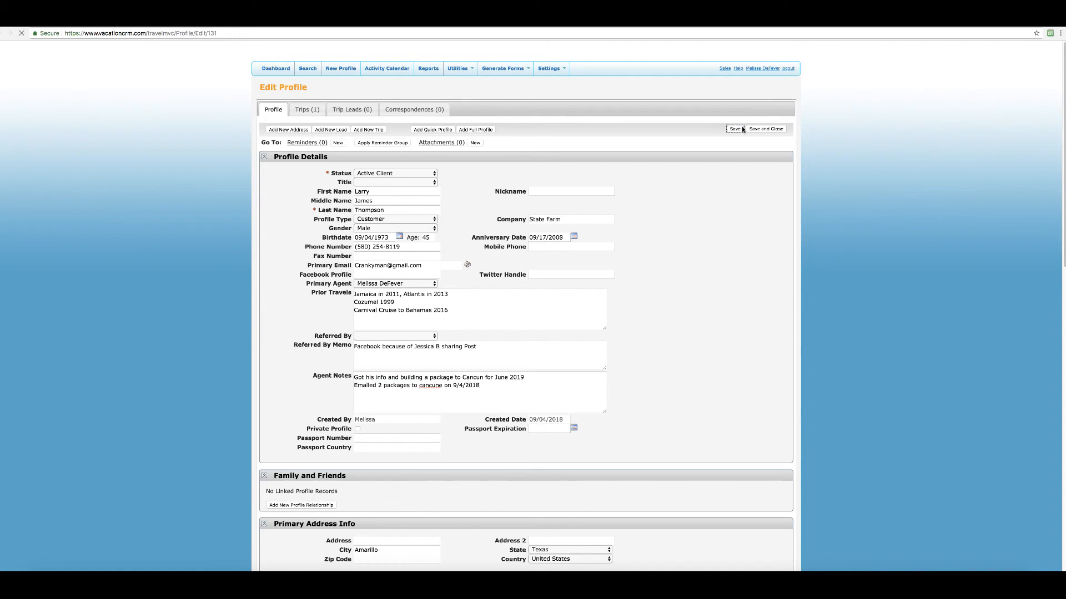
{"action": "left_click", "coordinate": [758, 130]}
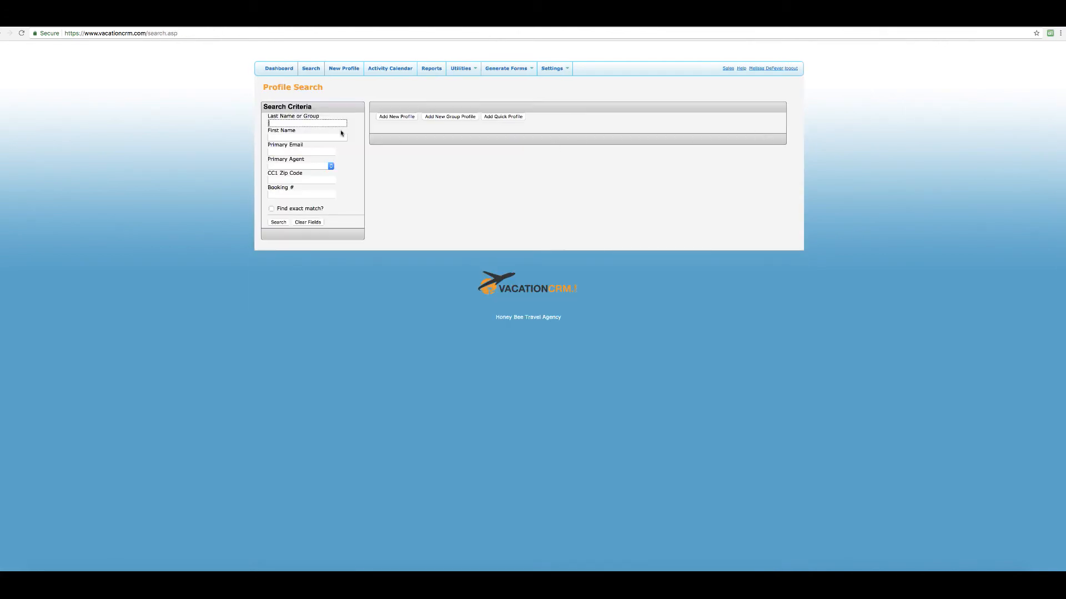
Filter Profile Search to the logged-in primary agent and review the 104 matching profiles.
{"action": "left_click", "coordinate": [270, 70]}
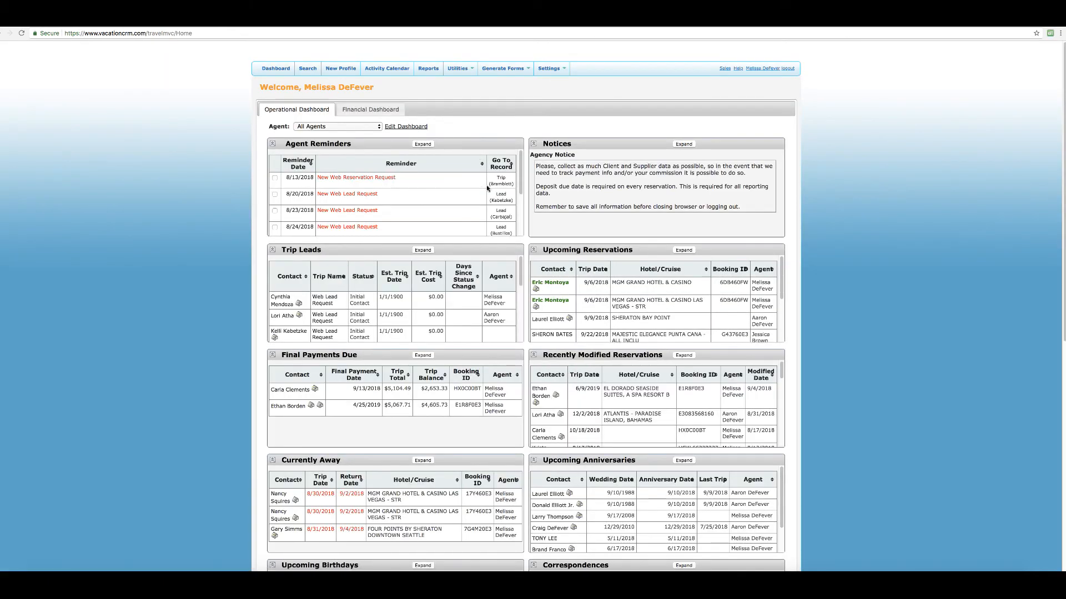
{"action": "left_click", "coordinate": [309, 69]}
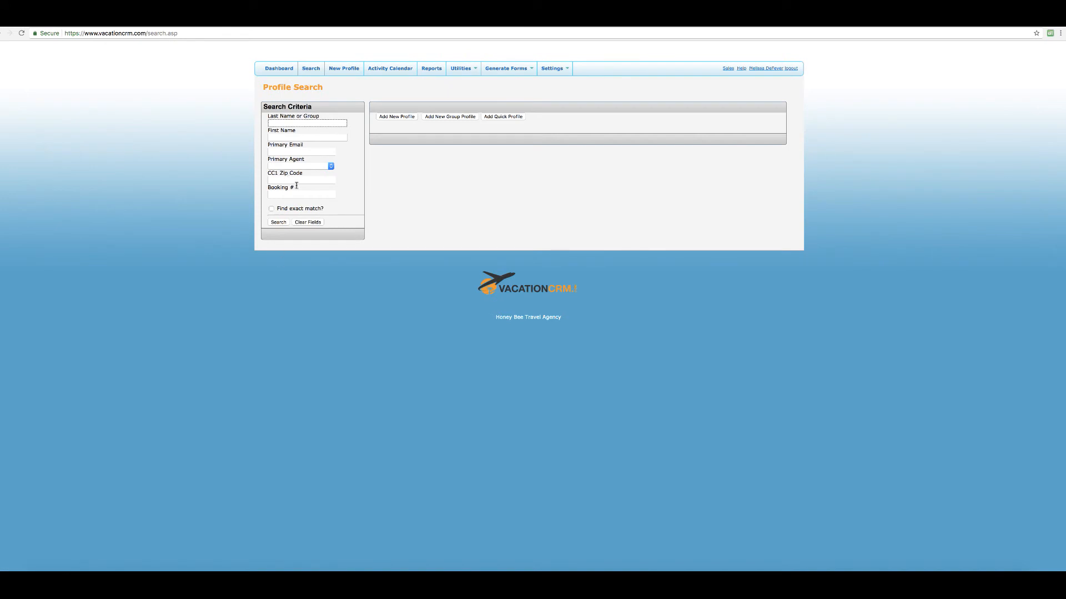
{"action": "left_click", "coordinate": [330, 167]}
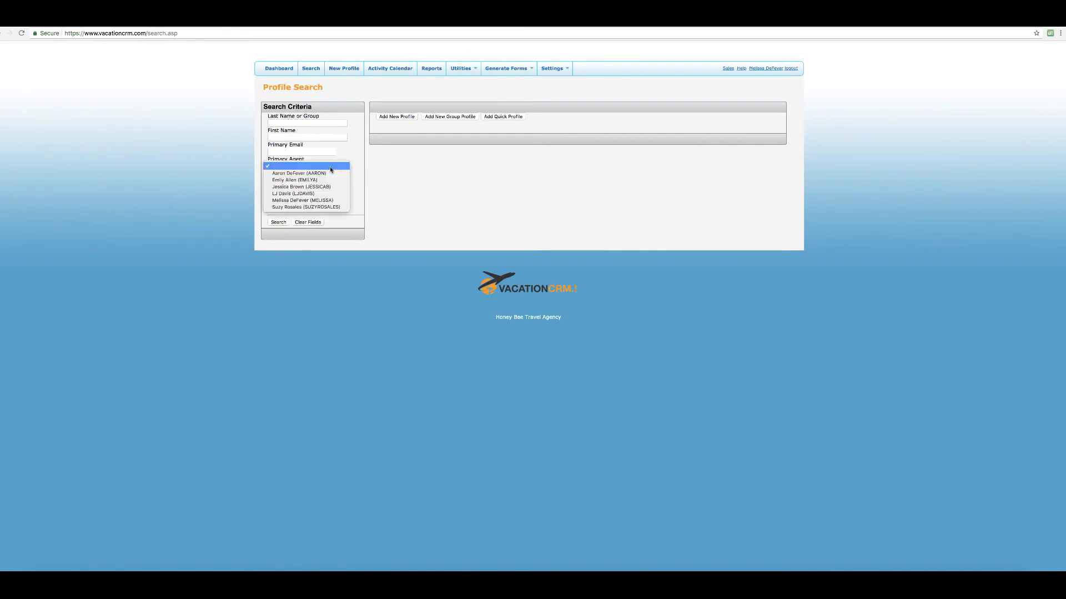
{"action": "left_click", "coordinate": [330, 201]}
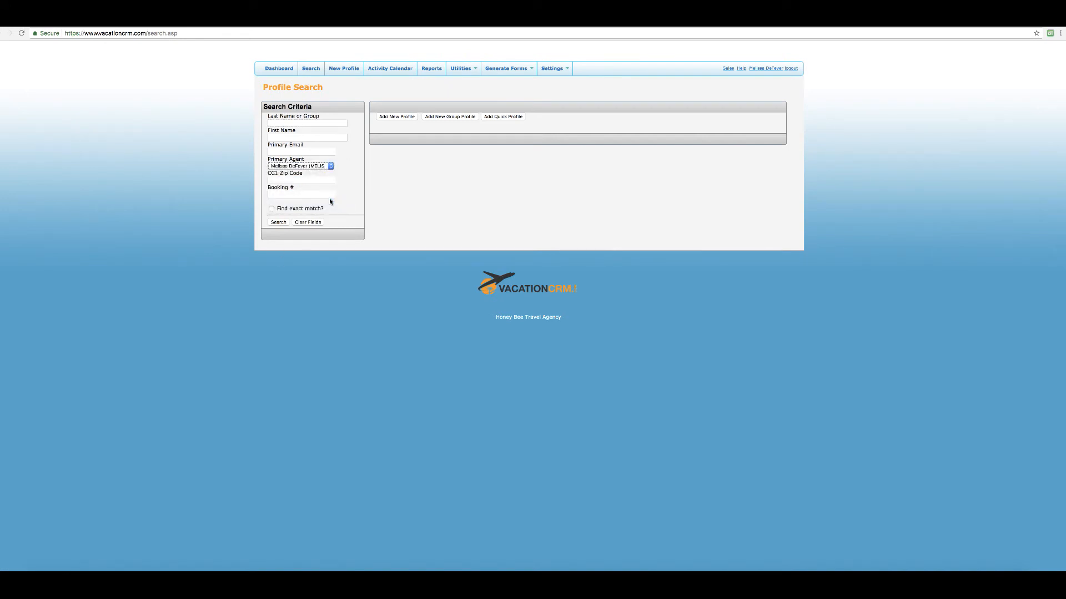
{"action": "left_click", "coordinate": [277, 223]}
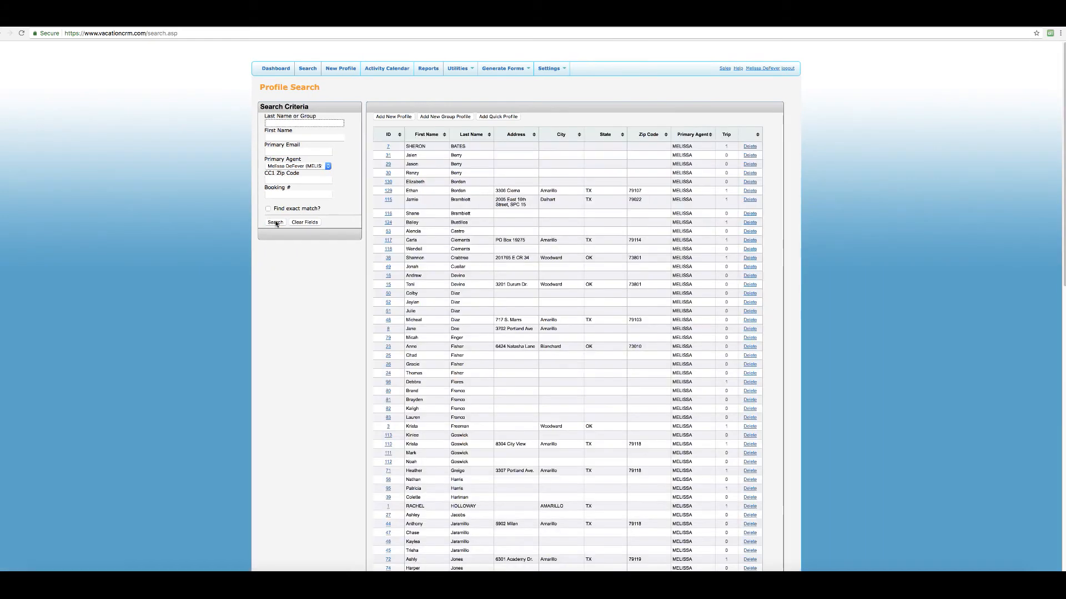
{"action": "scroll", "coordinate": [420, 265], "scroll_direction": "down", "scroll_amount": 12}
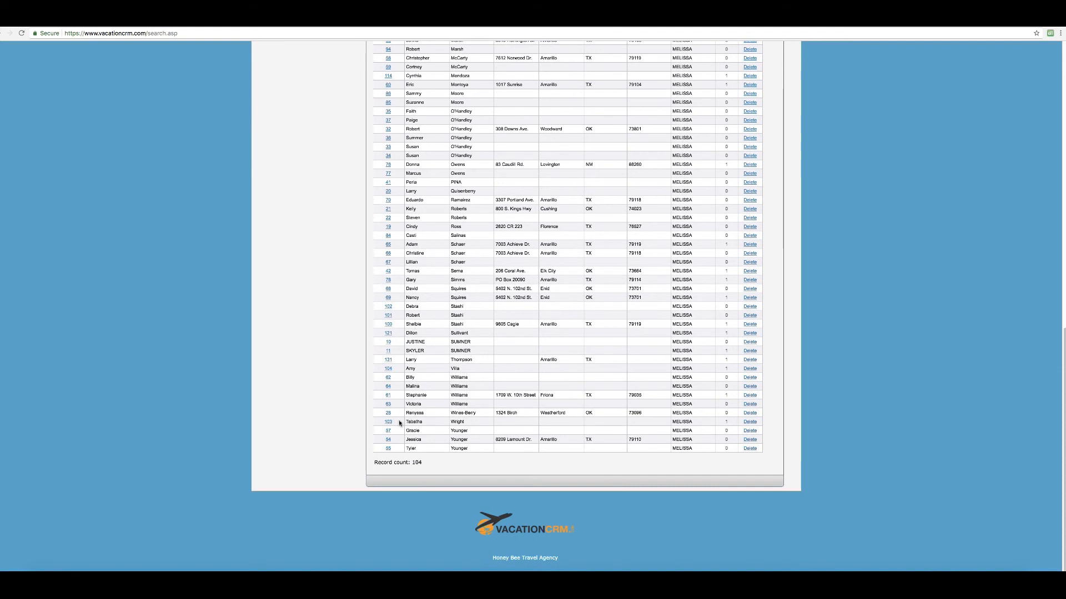
{"action": "scroll", "coordinate": [394, 425], "scroll_direction": "up", "scroll_amount": 1}
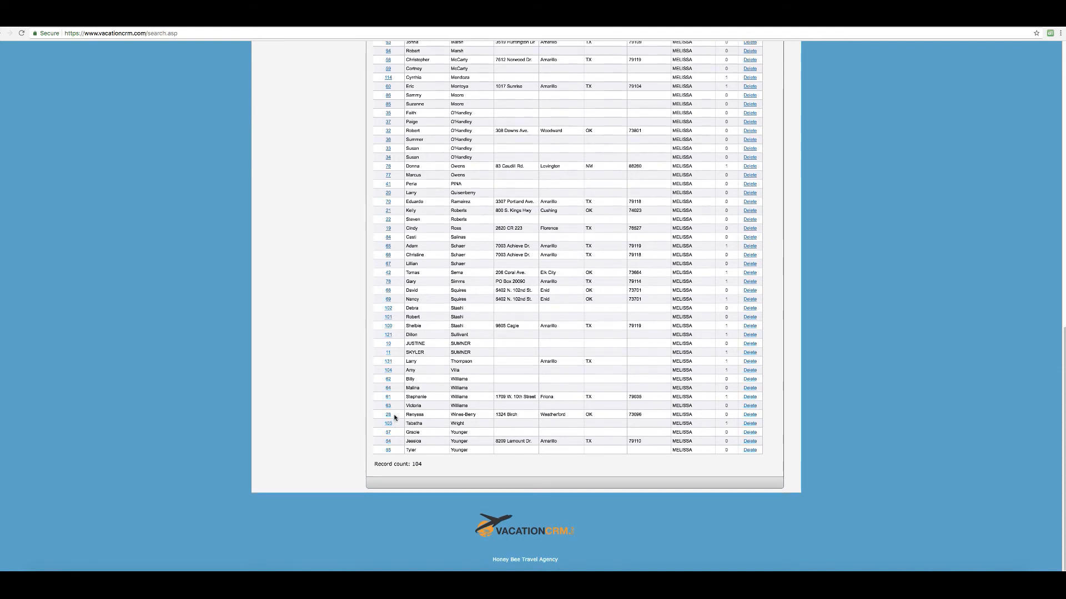
{"action": "scroll", "coordinate": [450, 406], "scroll_direction": "up", "scroll_amount": 2}
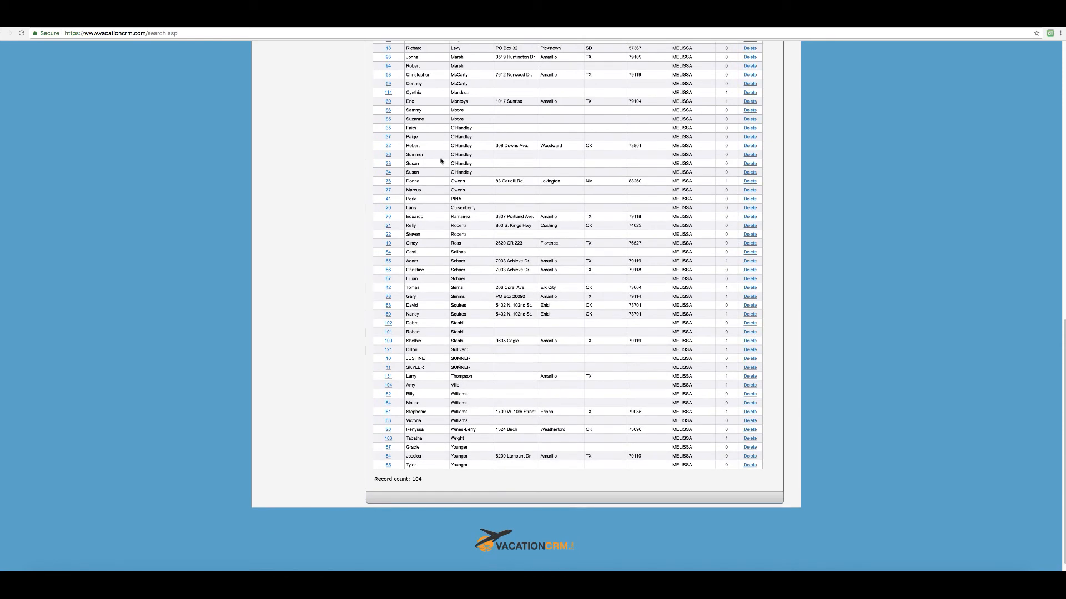
{"action": "scroll", "coordinate": [438, 224], "scroll_direction": "up", "scroll_amount": 5}
{"action": "scroll", "coordinate": [437, 228], "scroll_direction": "up", "scroll_amount": 15}
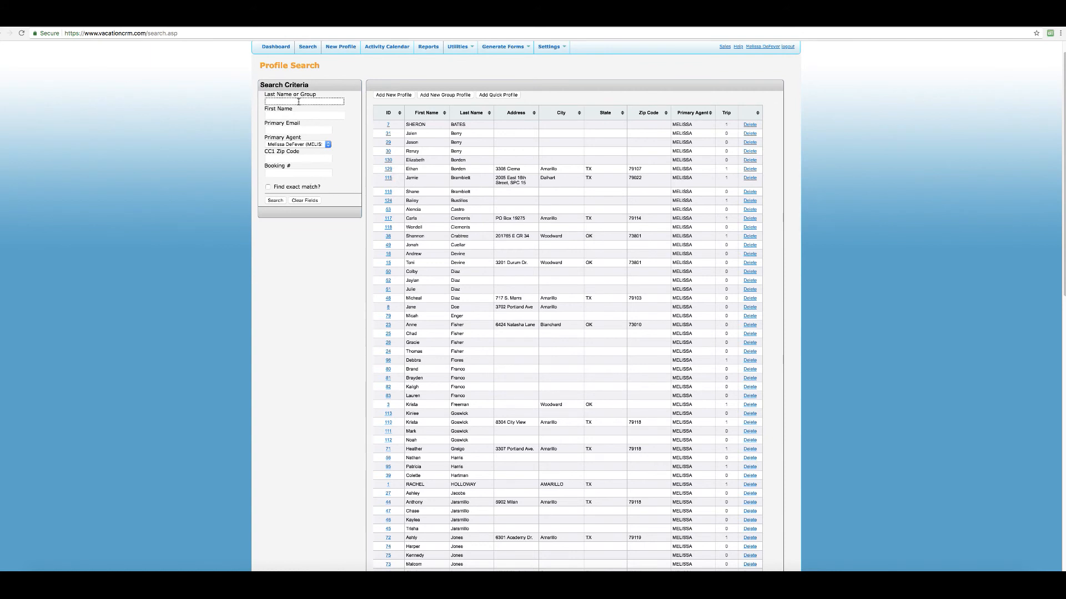
Search by the client's last name, open his profile, and check both agent notes and one trip.
{"action": "type", "text": "Thom"}
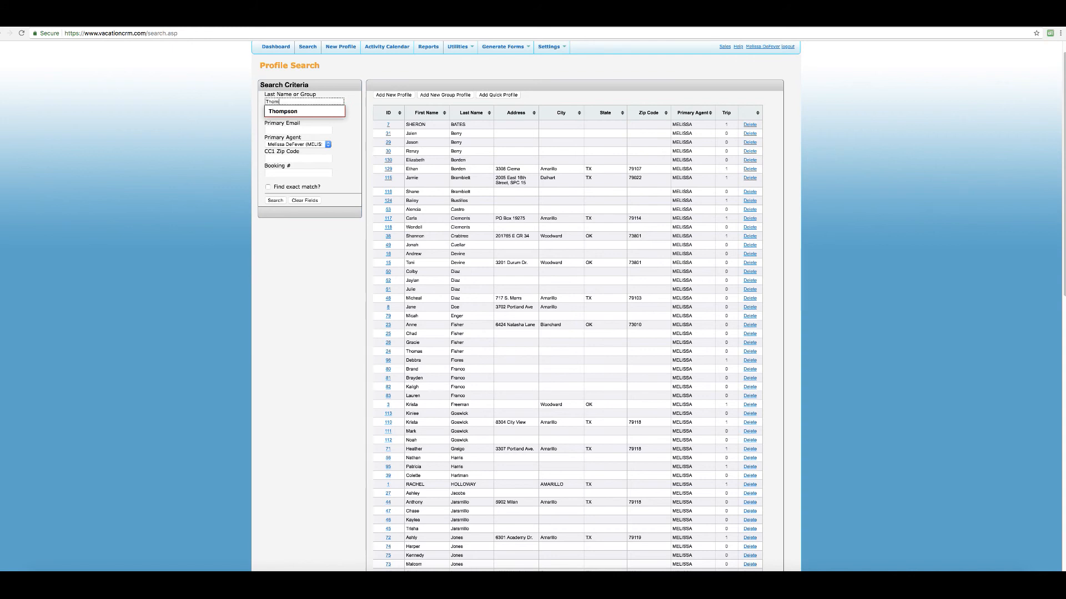
{"action": "key", "text": "Down"}
{"action": "key", "text": "Return"}
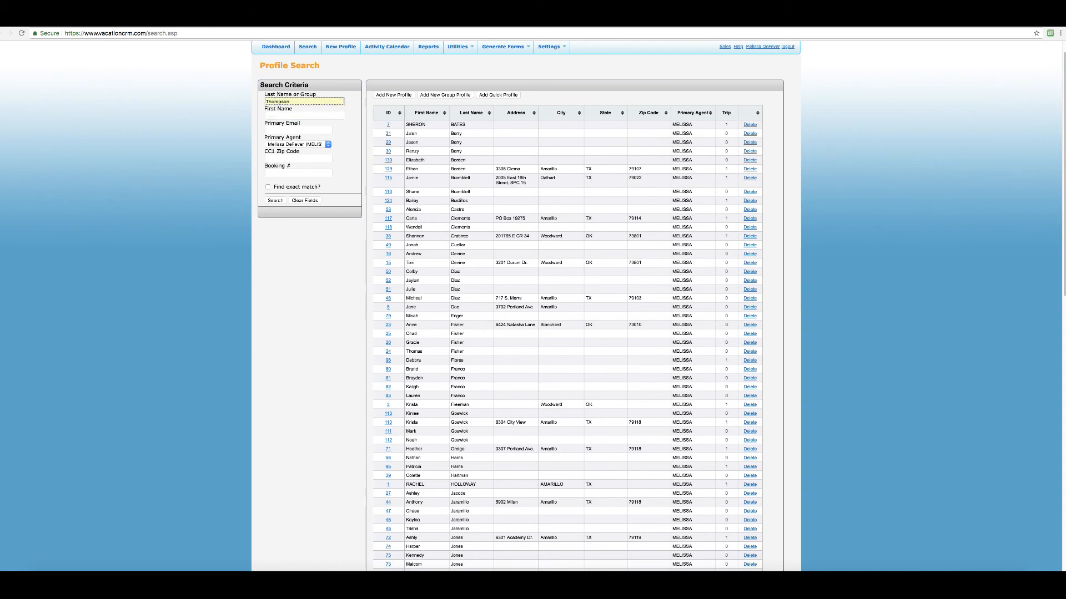
{"action": "left_click", "coordinate": [272, 199]}
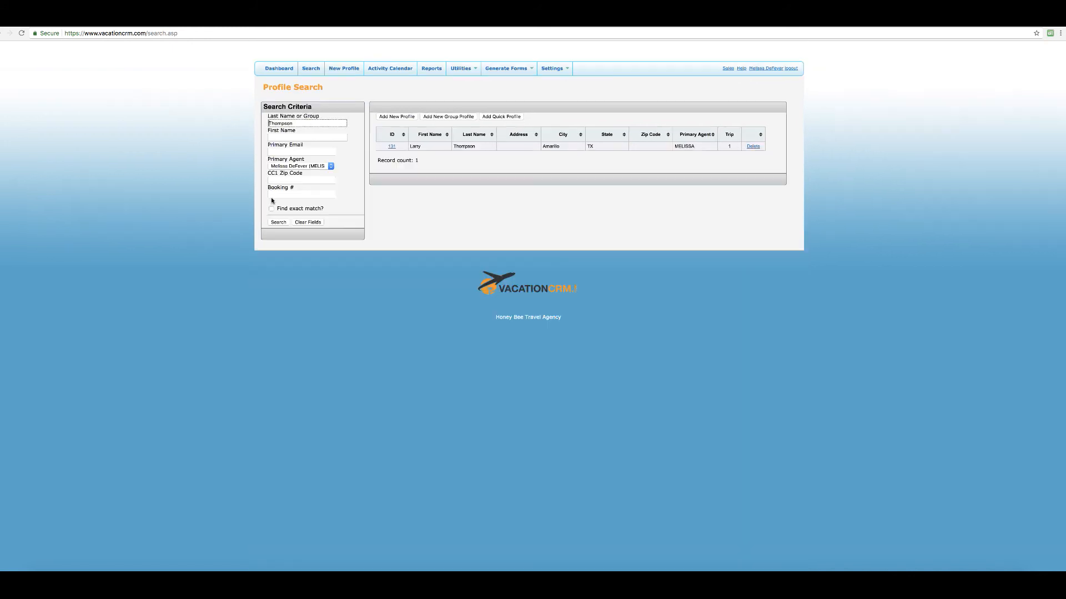
{"action": "left_click", "coordinate": [392, 148]}
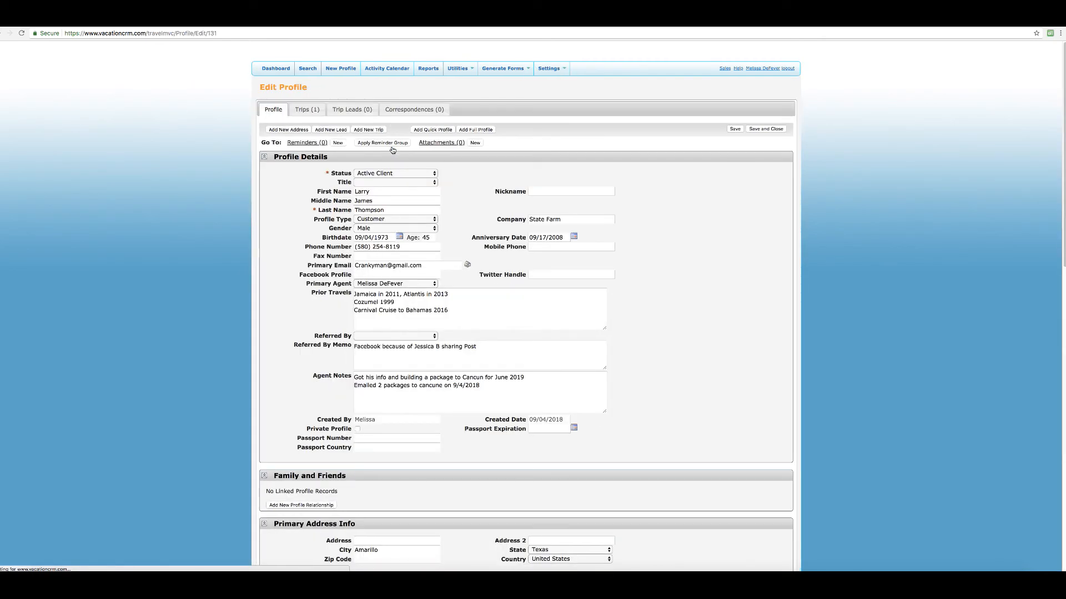
{"action": "scroll", "coordinate": [457, 339], "scroll_direction": "down", "scroll_amount": 2}
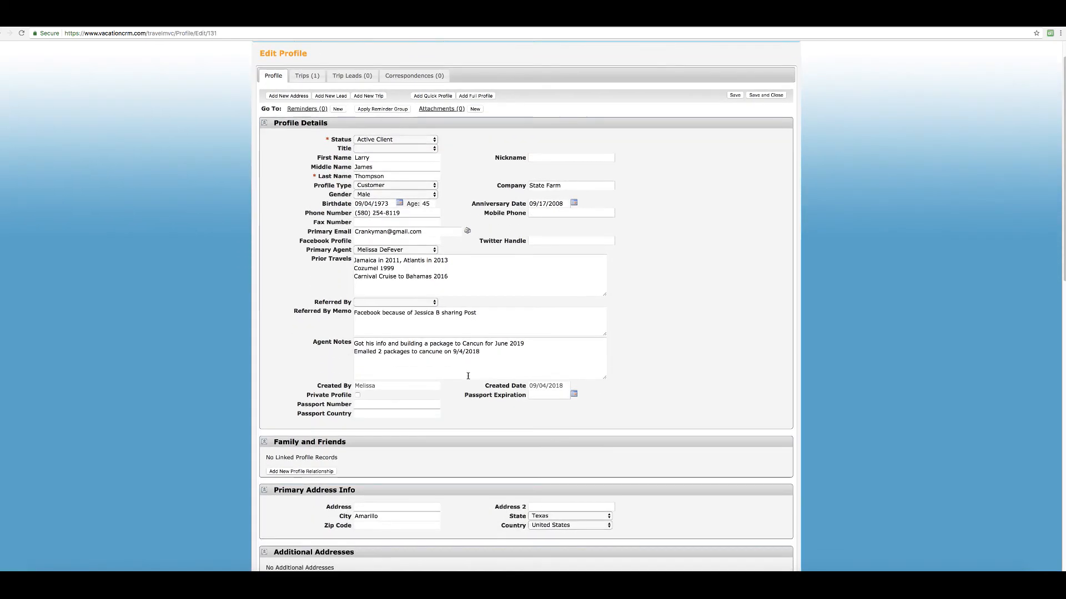
{"action": "scroll", "coordinate": [428, 447], "scroll_direction": "down", "scroll_amount": 1}
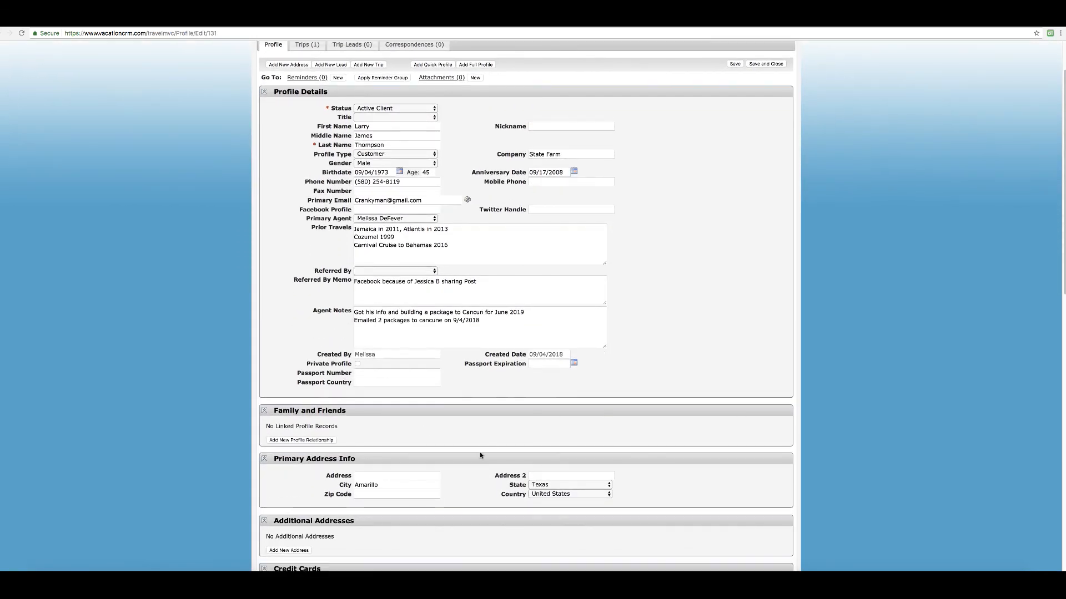
{"action": "scroll", "coordinate": [470, 454], "scroll_direction": "down", "scroll_amount": 10}
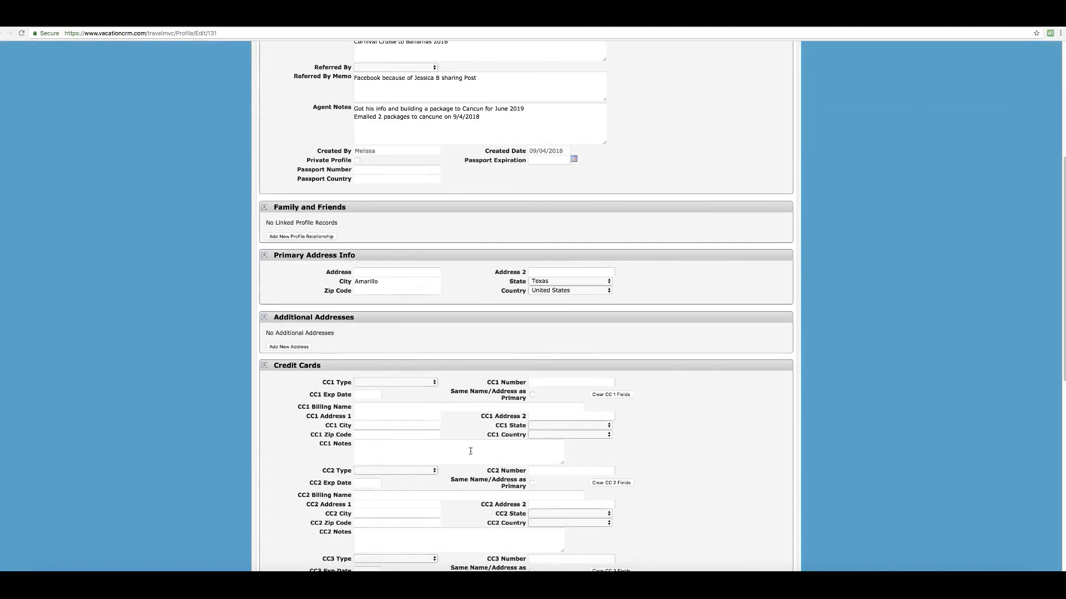
{"action": "scroll", "coordinate": [436, 432], "scroll_direction": "up", "scroll_amount": 12}
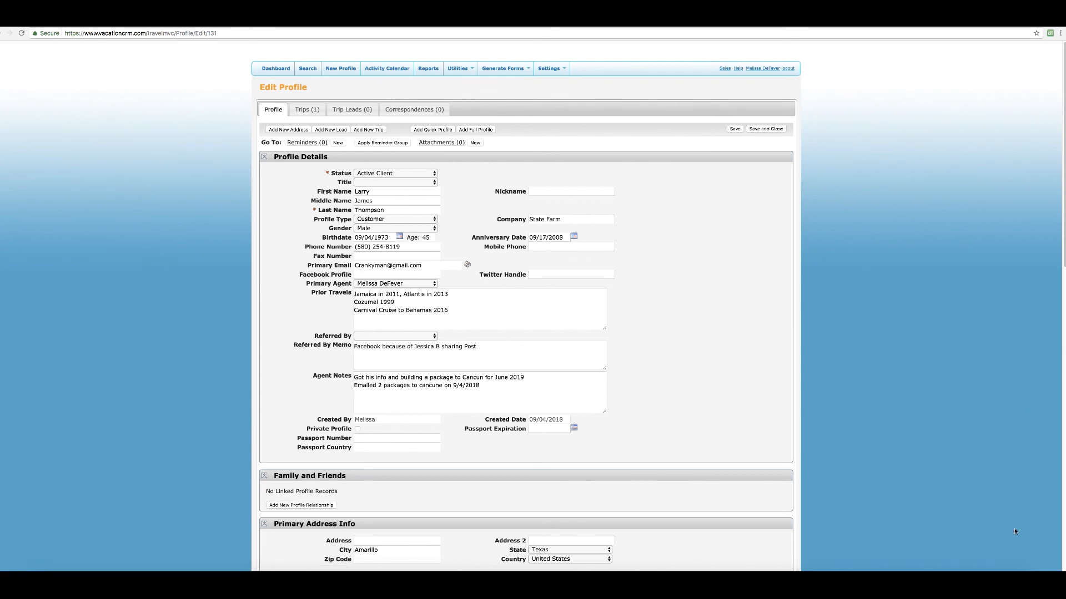
{"action": "left_click", "coordinate": [979, 583]}
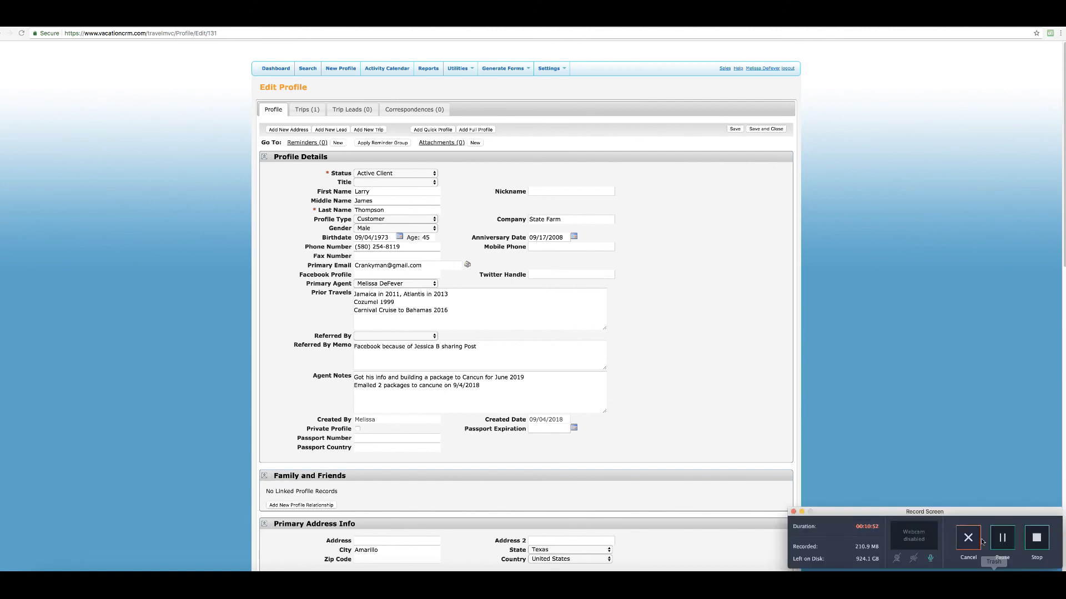